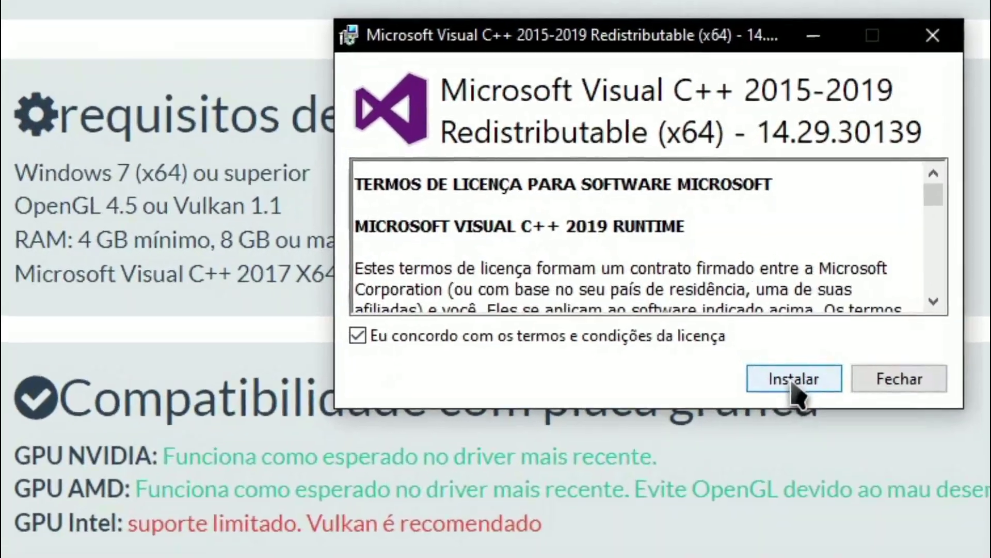
Install the Microsoft Visual C++ 2015-2019 Redistributable (x64) and close its installer
left_click(751, 347)
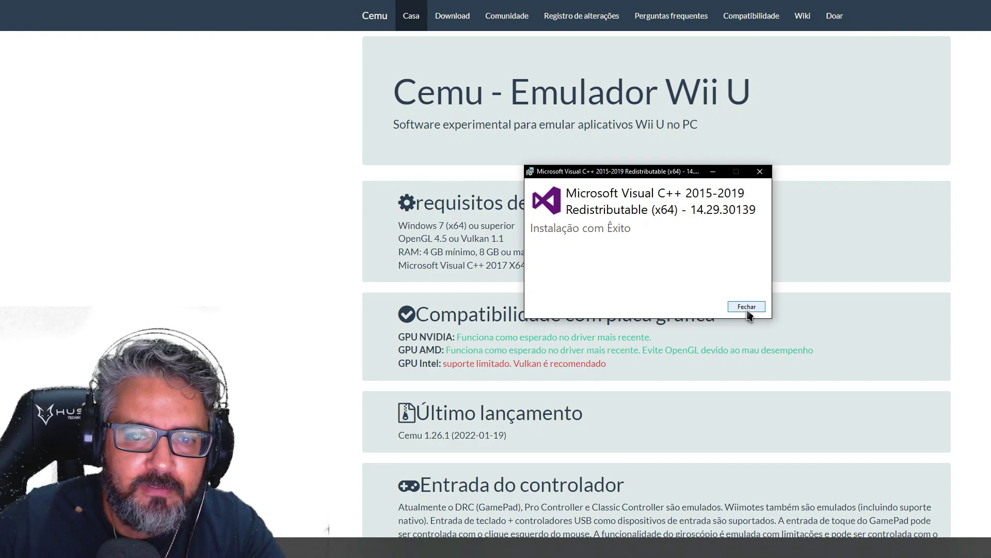
left_click(747, 307)
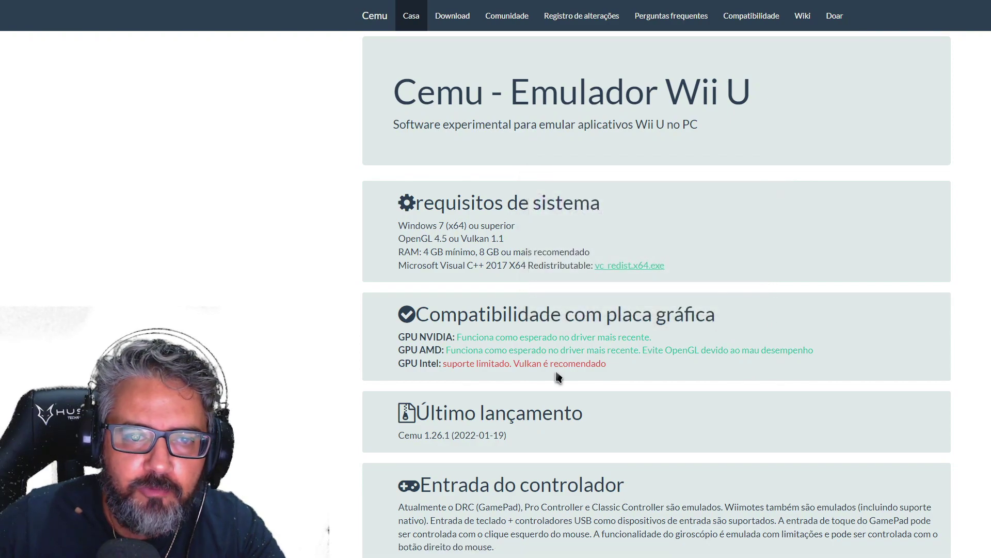
scroll(616, 378, "down", 3)
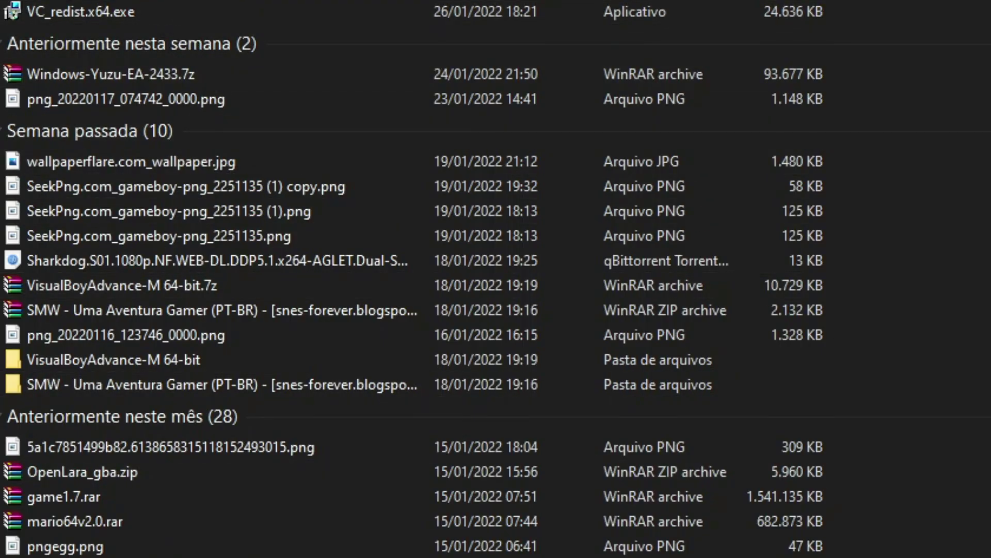
Extract the cemu_1.26.1.zip archive into a cemu_1.26.1 folder inside Downloads
right_click(75, 5)
left_click(182, 93)
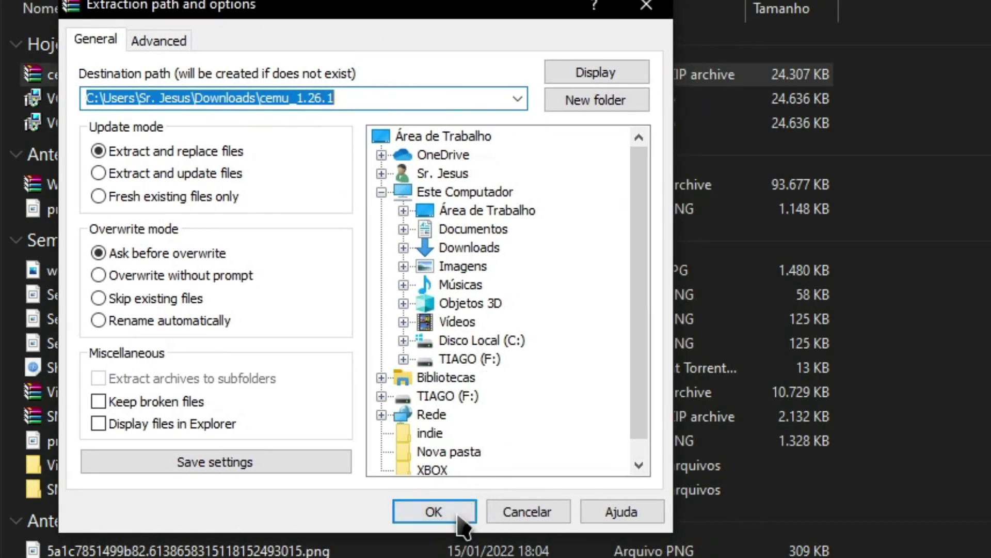
left_click(457, 516)
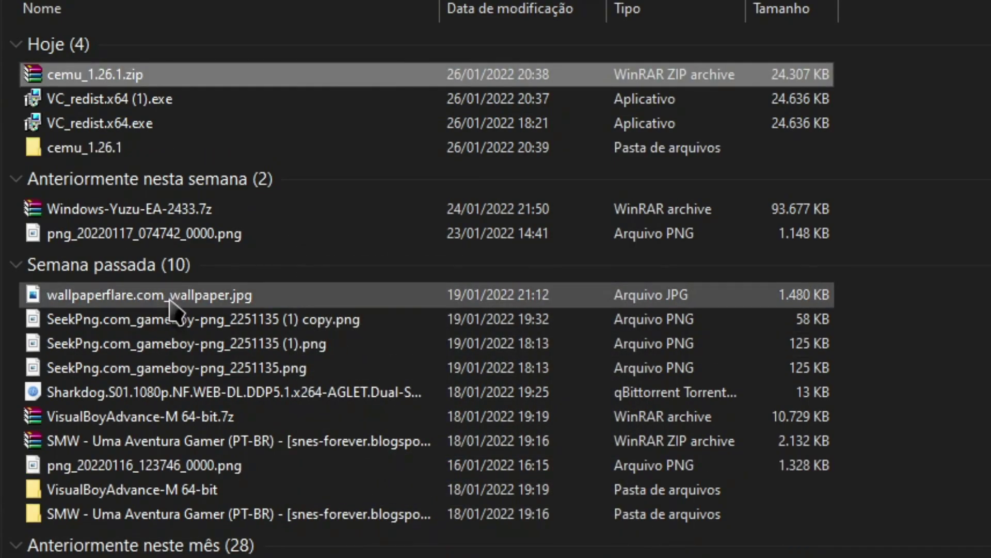
Open the nested cemu_1.26.1 folder and launch Cemu.exe from it
double_click(103, 148)
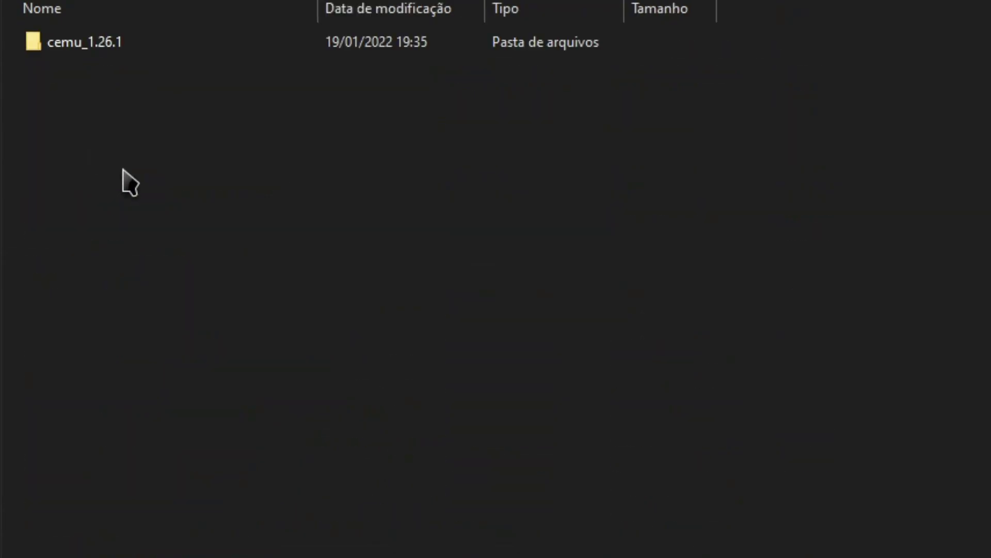
double_click(96, 51)
left_click_drag(404, 365, 398, 344)
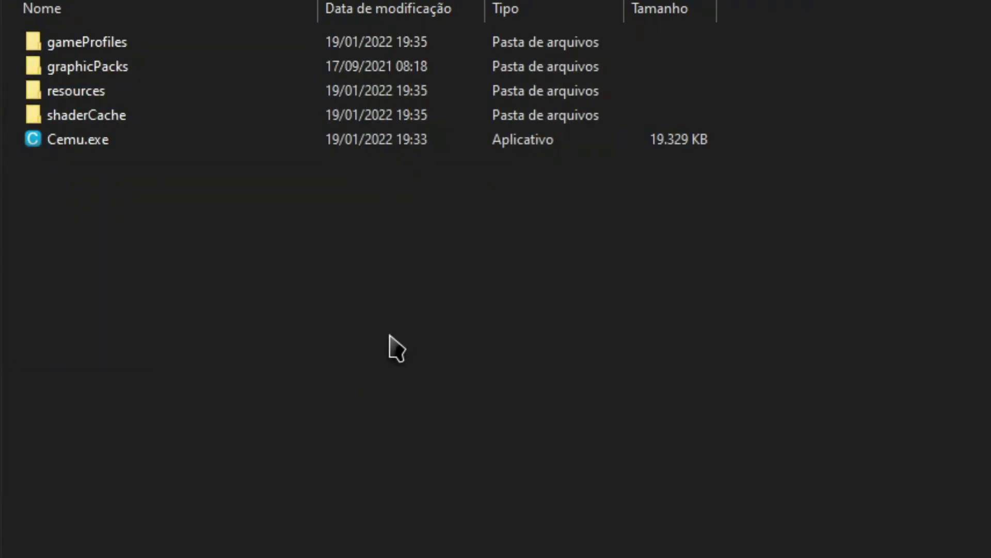
double_click(72, 150)
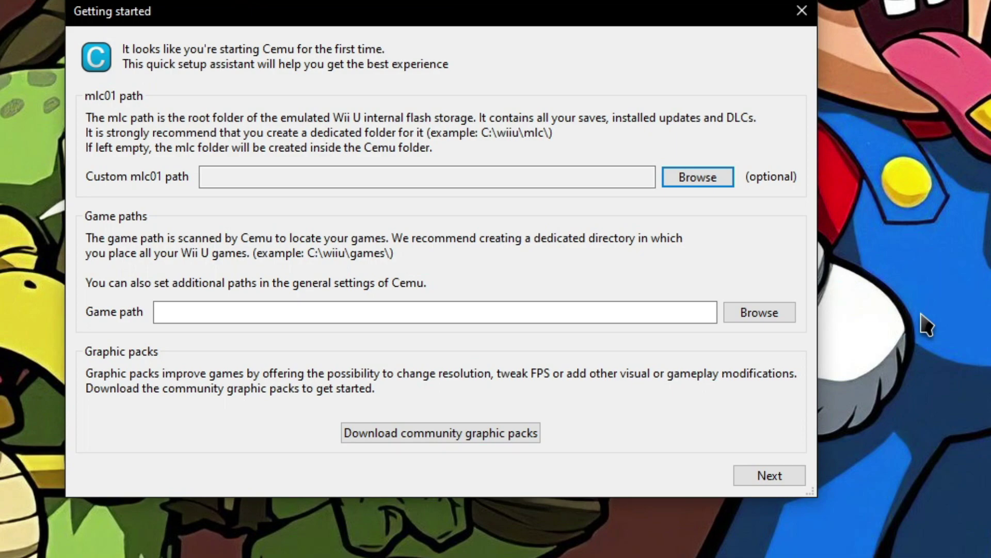
Complete the first-time setup assistant, leaving the mlc01 path, game path and additional options at their defaults
left_click_drag(387, 20, 431, 18)
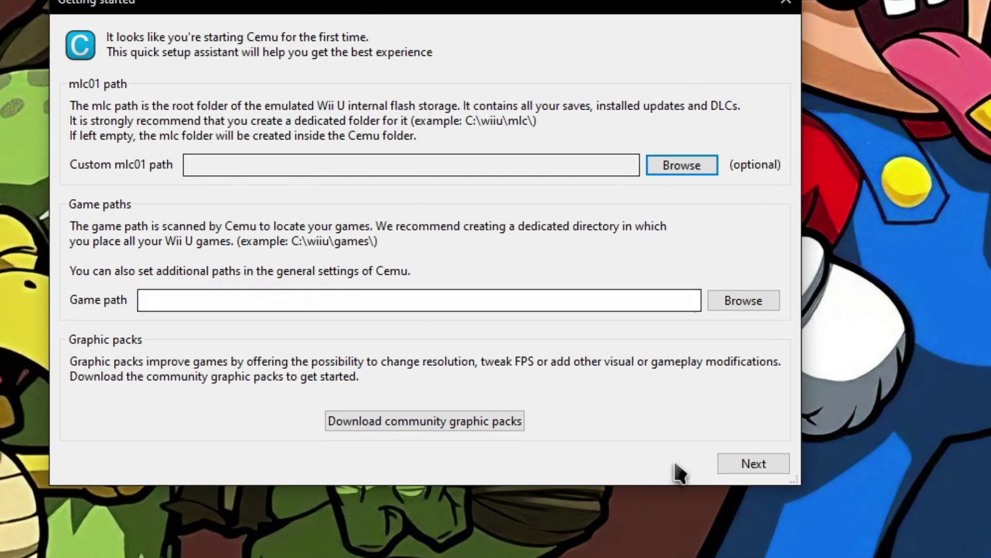
left_click(748, 463)
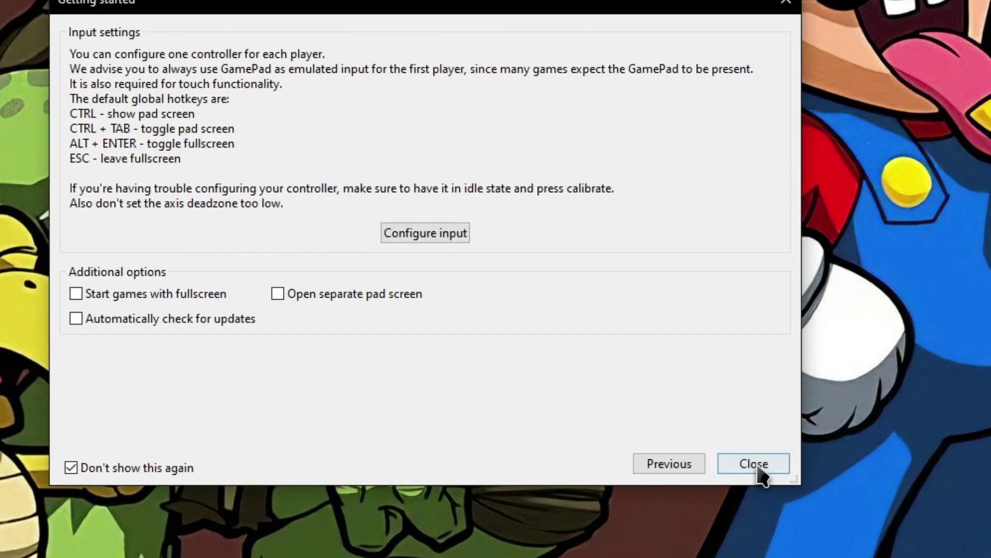
left_click(755, 464)
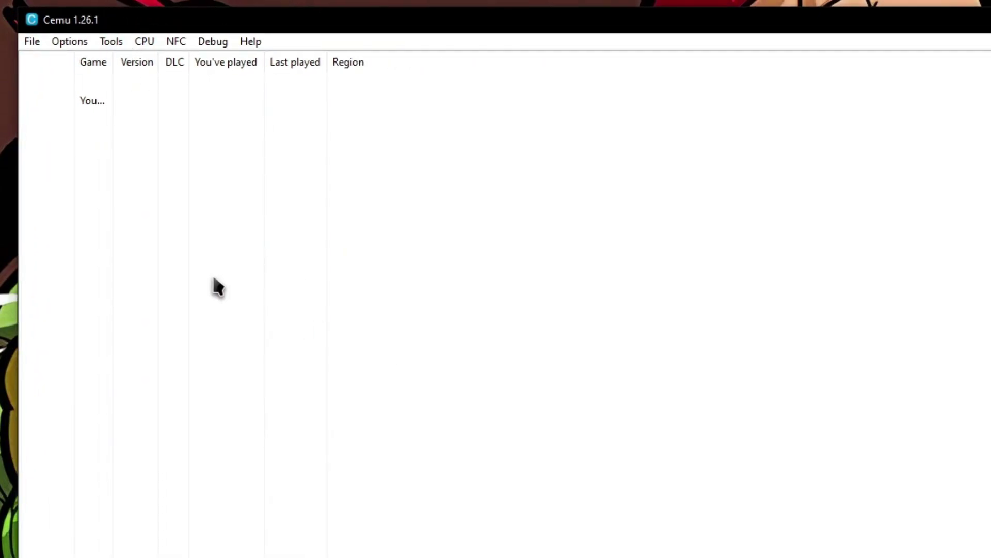
left_click(58, 45)
mouse_move(269, 43)
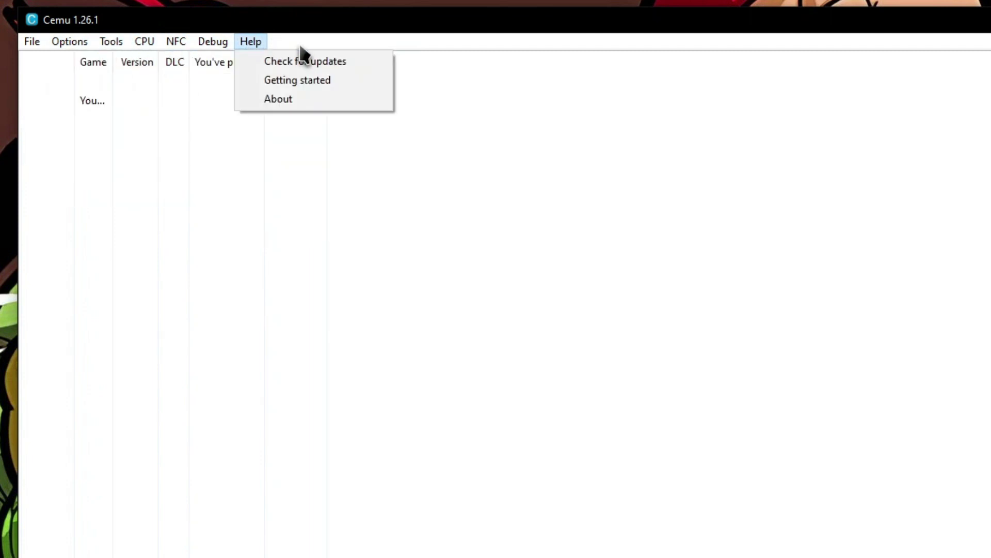
key("Escape")
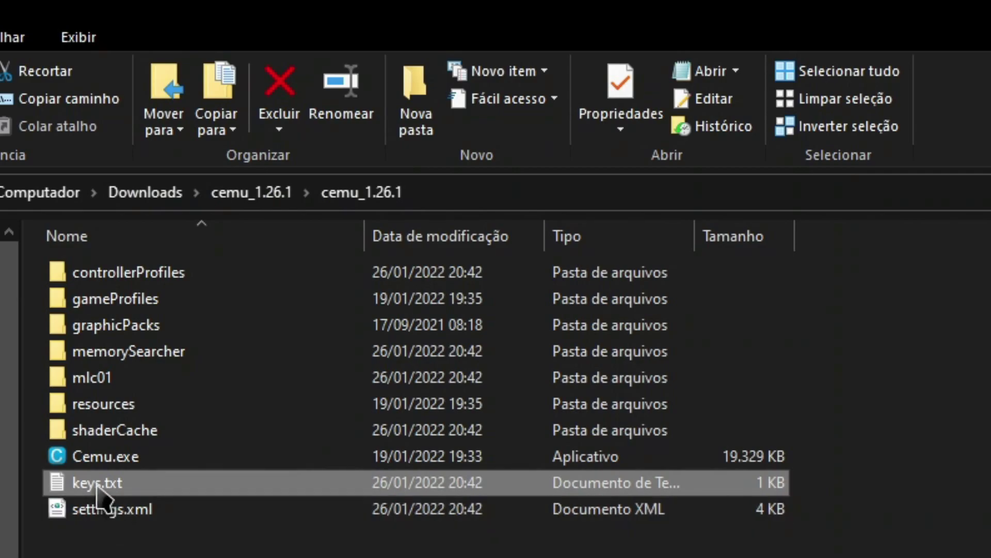
Open the generated keys.txt in the new cemu_1.26.1 folder to check its contents, and close it
double_click(97, 486)
left_click_drag(562, 72, 966, 107)
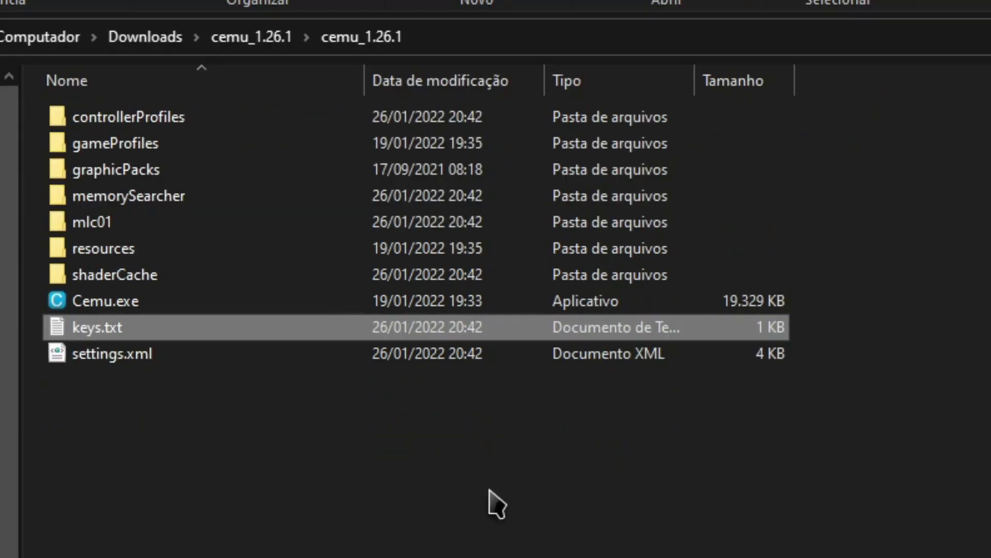
left_click(395, 511)
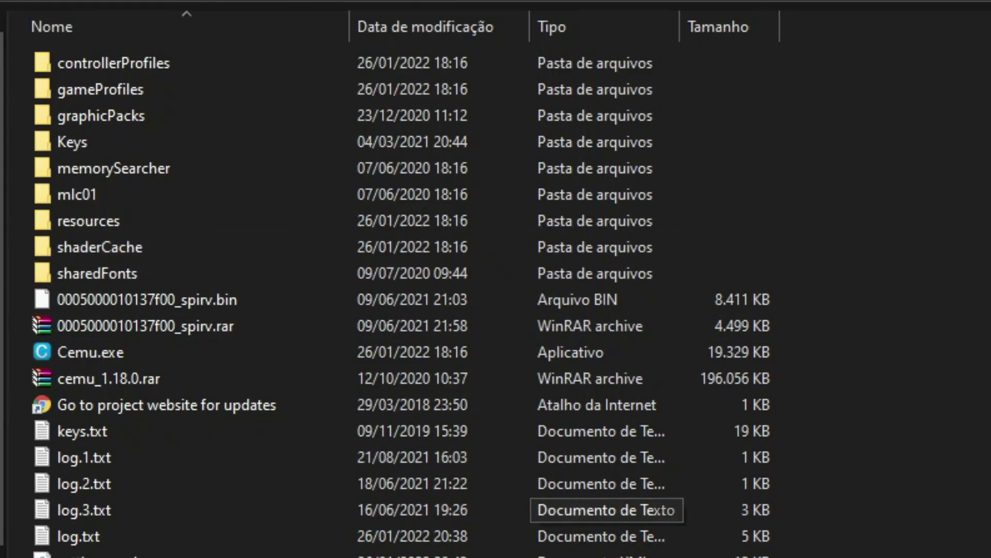
Open keys.txt in the older Cemu installation folder, look through its list of game keys, and close it
left_click_drag(900, 557, 212, 294)
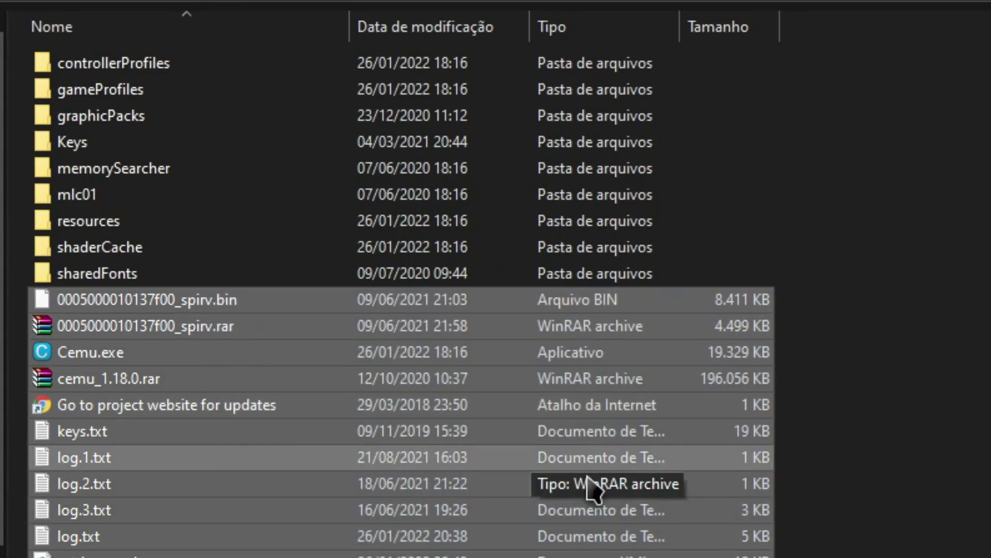
left_click(929, 547)
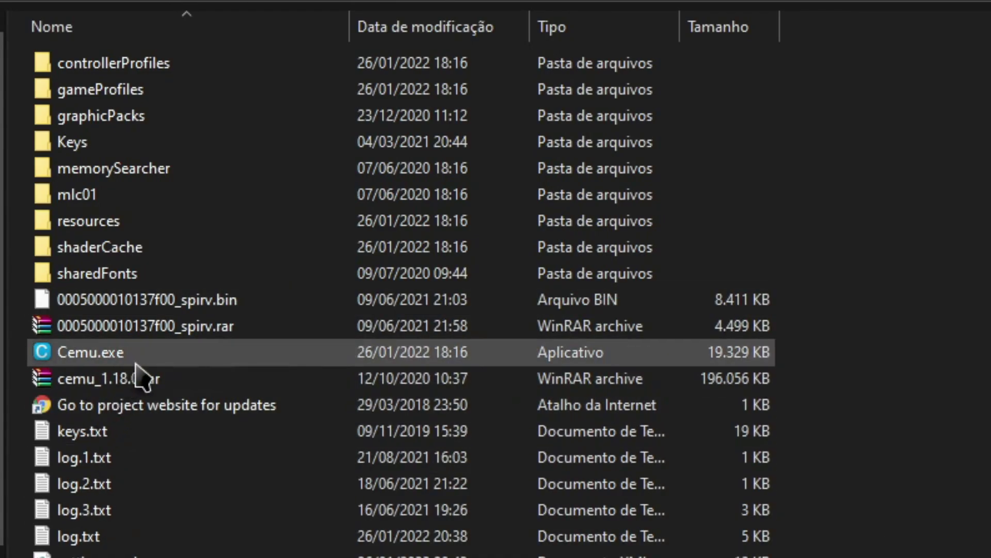
double_click(88, 439)
scroll(742, 454, "down", 20)
scroll(729, 279, "down", 20)
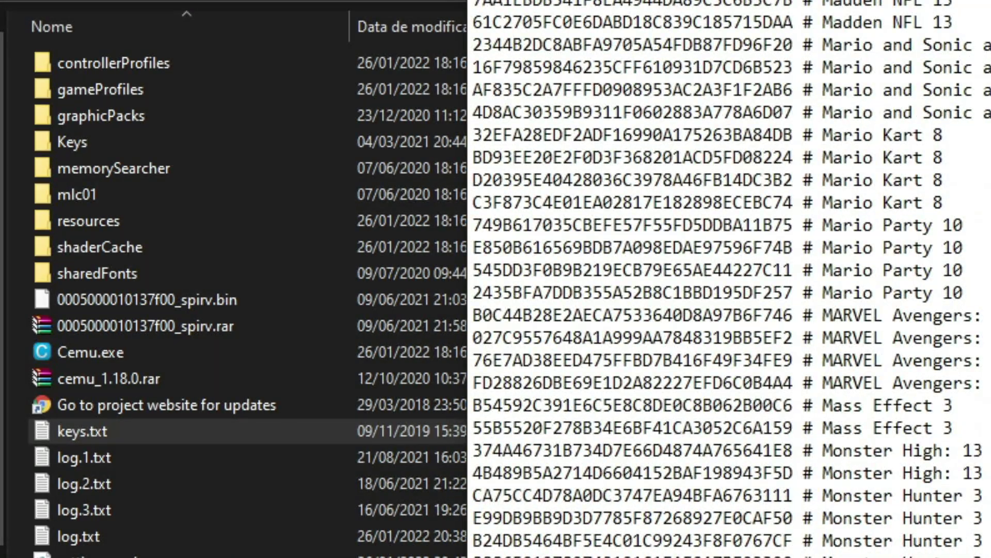
key("alt+F4")
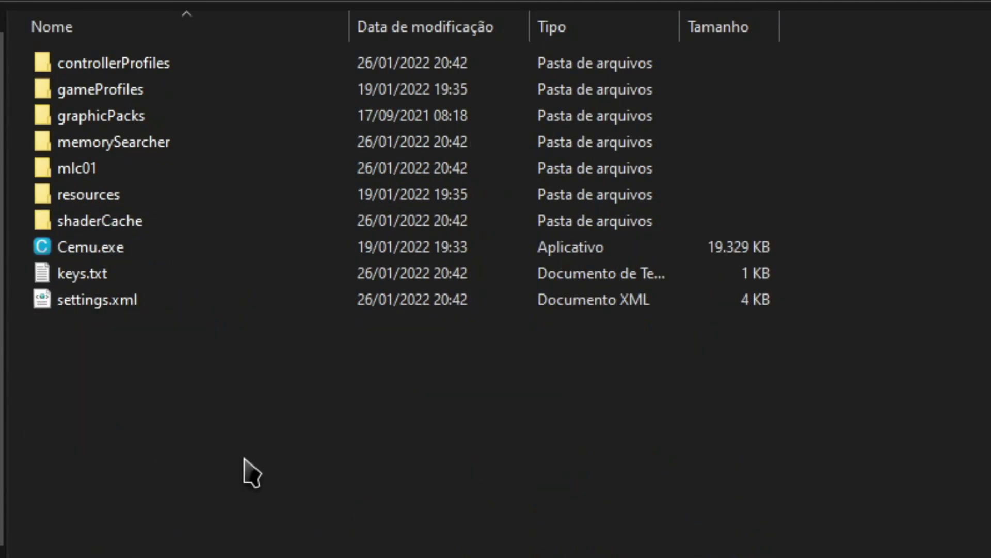
Replace keys.txt in the cemu_1.26.1 folder with the copied file from the older installation and launch Cemu.exe again
right_click(244, 457)
key("Escape")
key("ctrl+v")
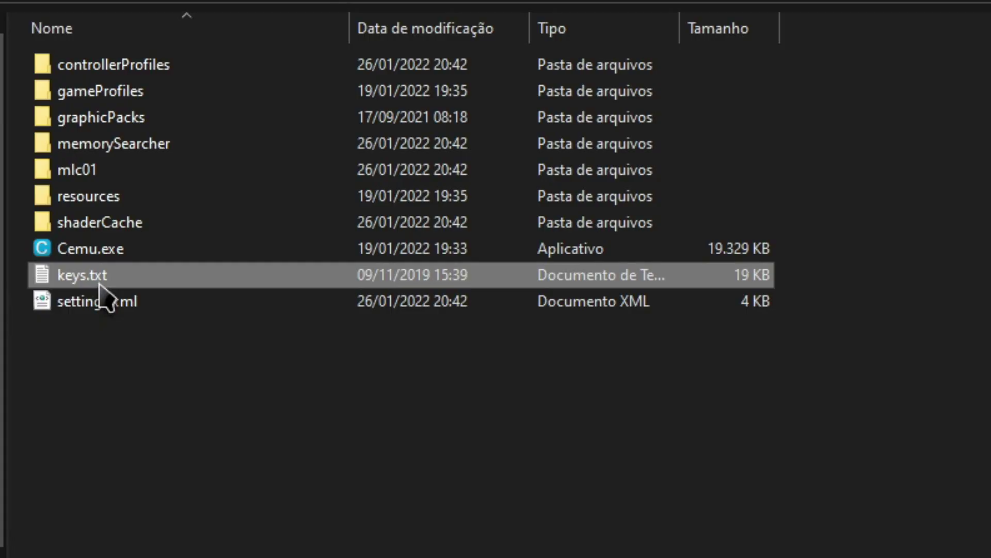
double_click(96, 253)
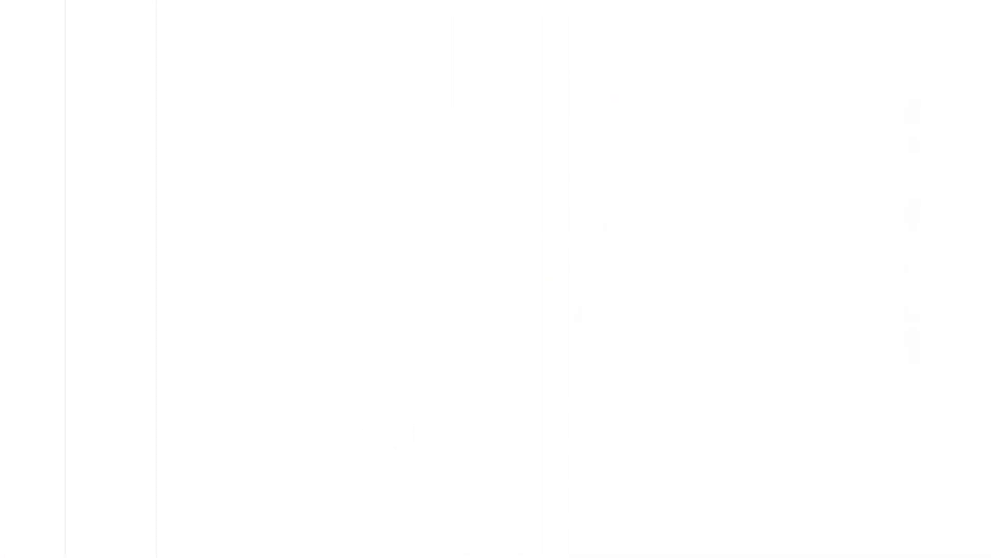
In the input settings, add Controller 1 through the XInput API as the device for the emulated Wii U GamePad
left_click(115, 89)
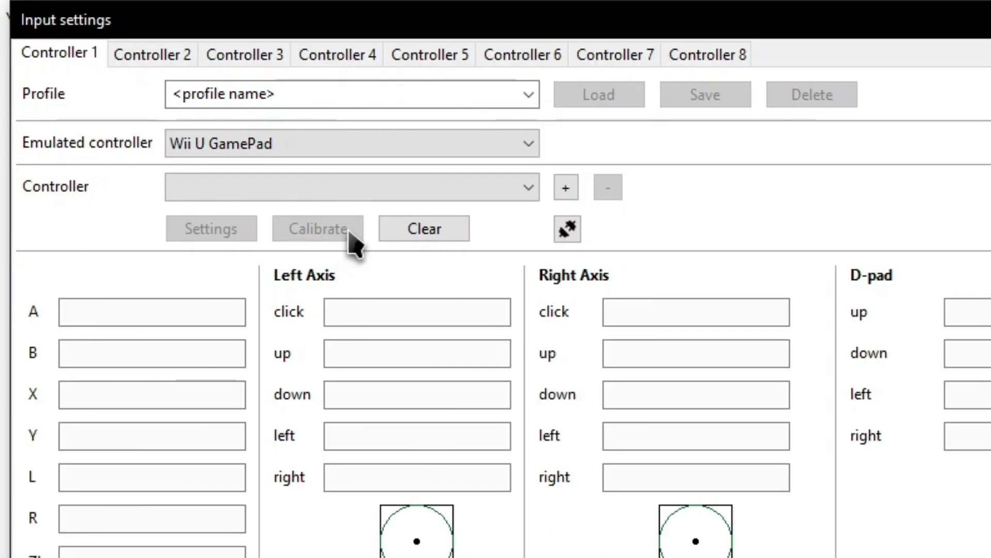
left_click(418, 187)
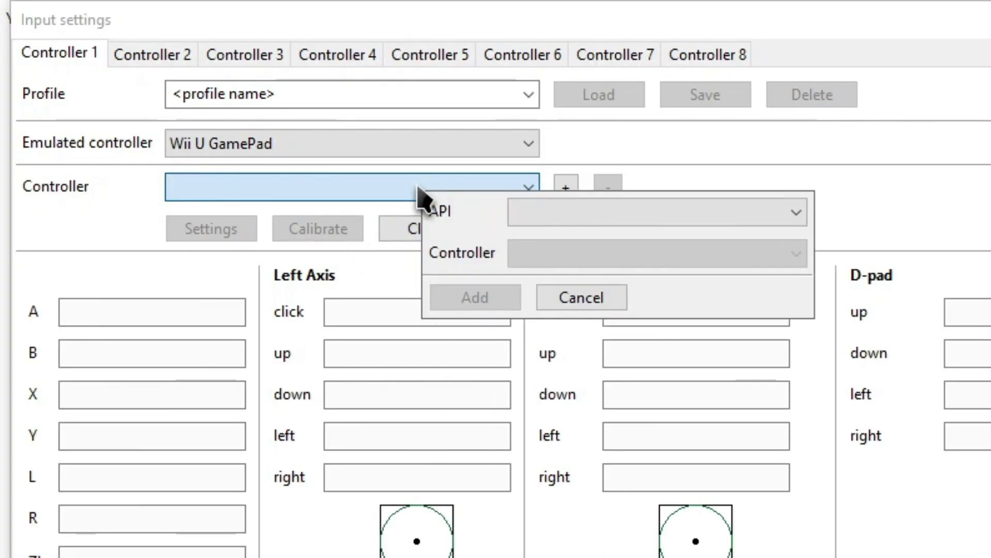
left_click(580, 213)
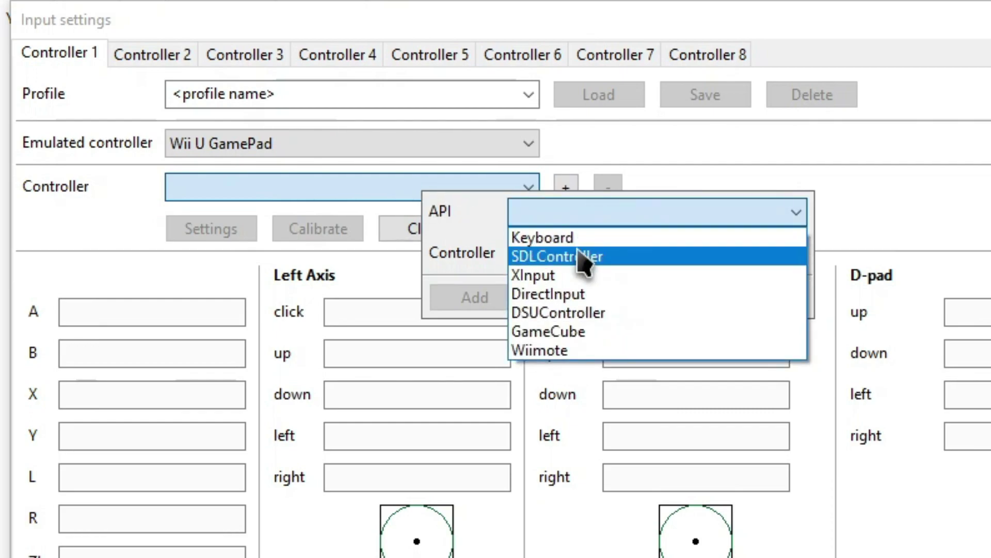
left_click(590, 275)
left_click(608, 255)
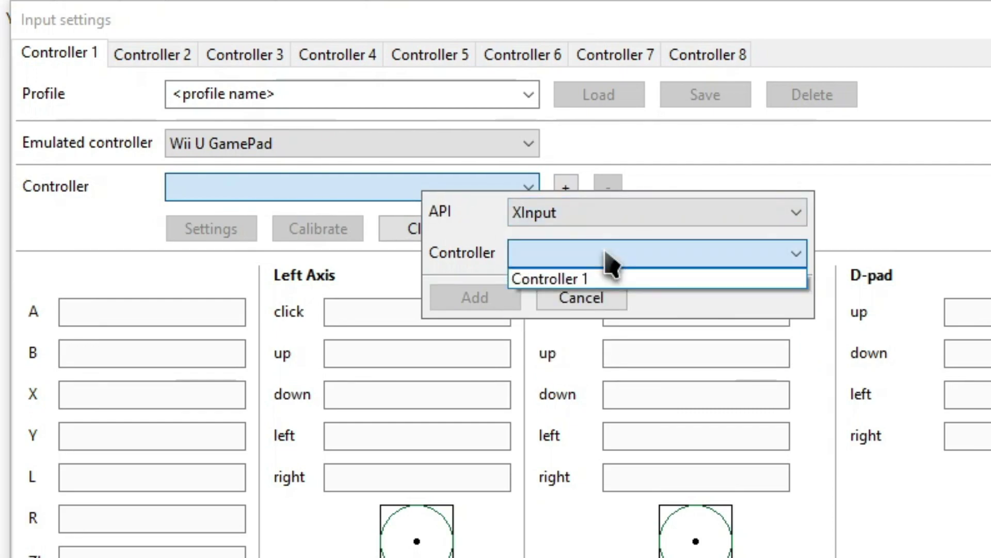
left_click(594, 279)
left_click(501, 304)
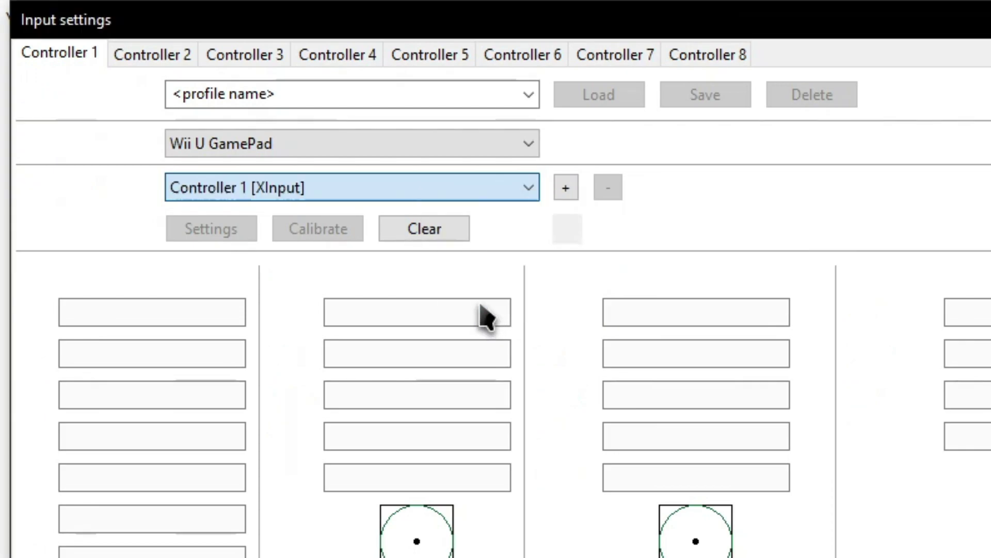
left_click(122, 264)
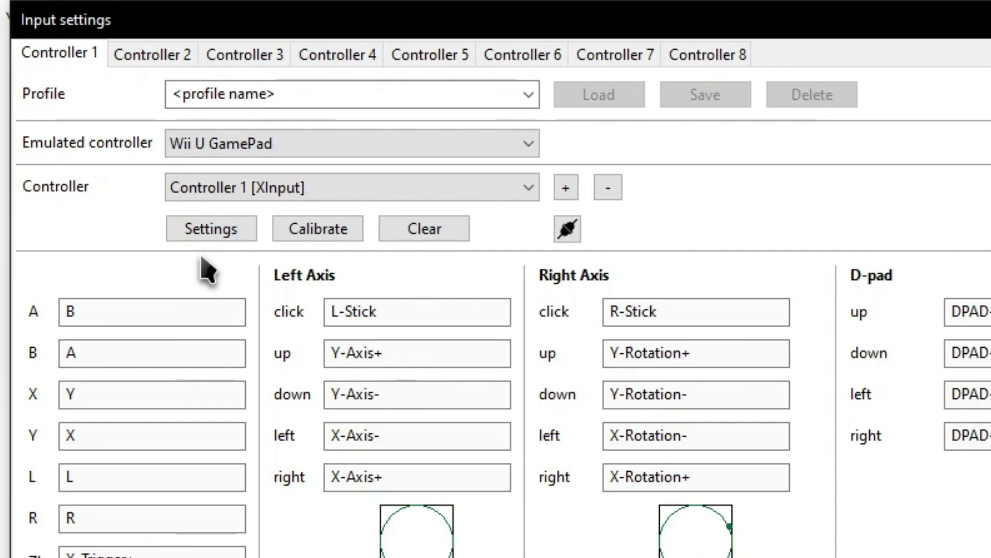
left_click(205, 313)
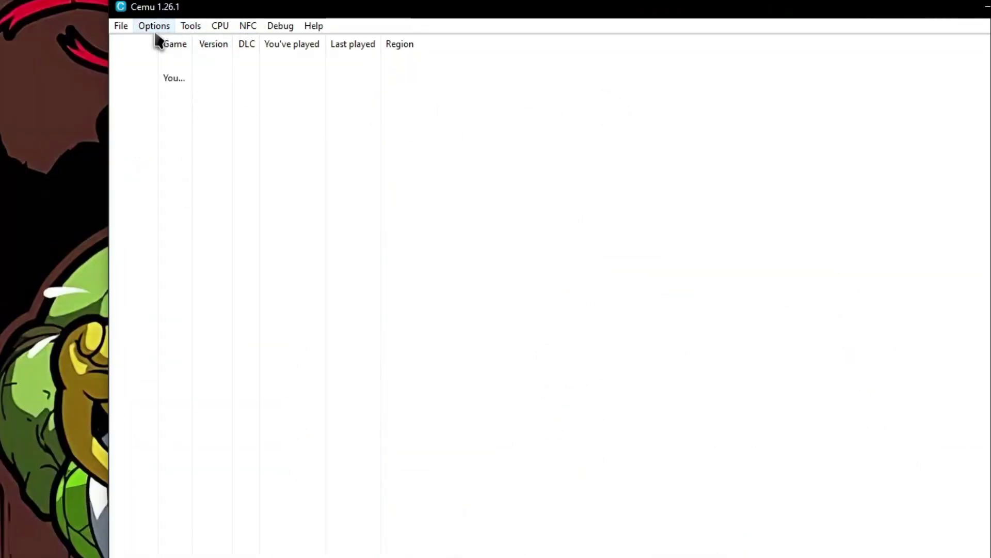
Open the graphic packs manager and download the latest community graphic packs
left_click(155, 26)
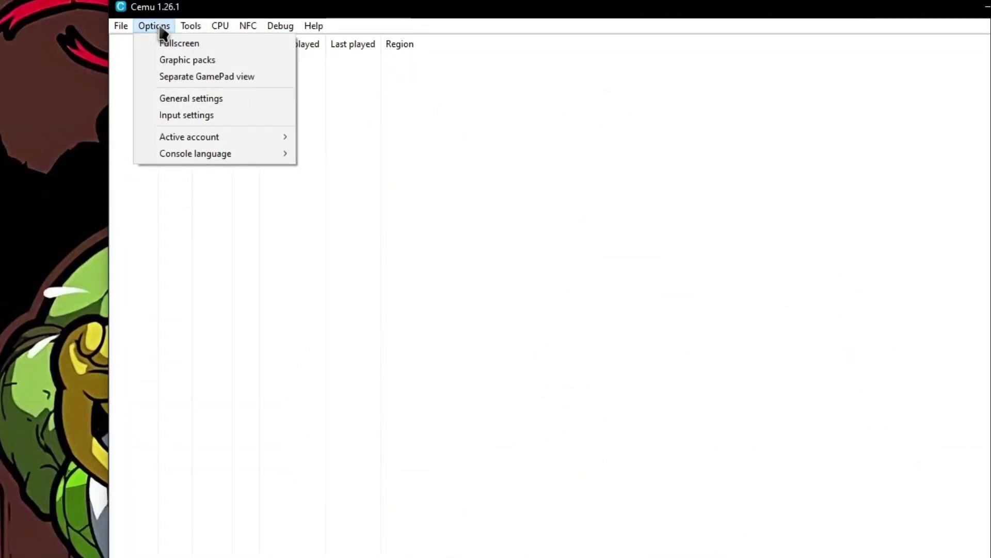
left_click(191, 62)
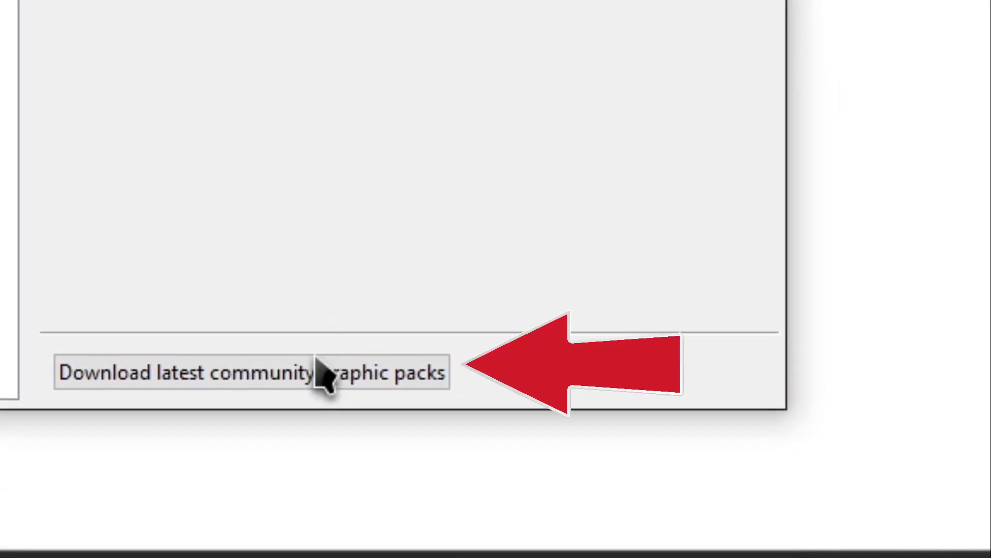
left_click(252, 372)
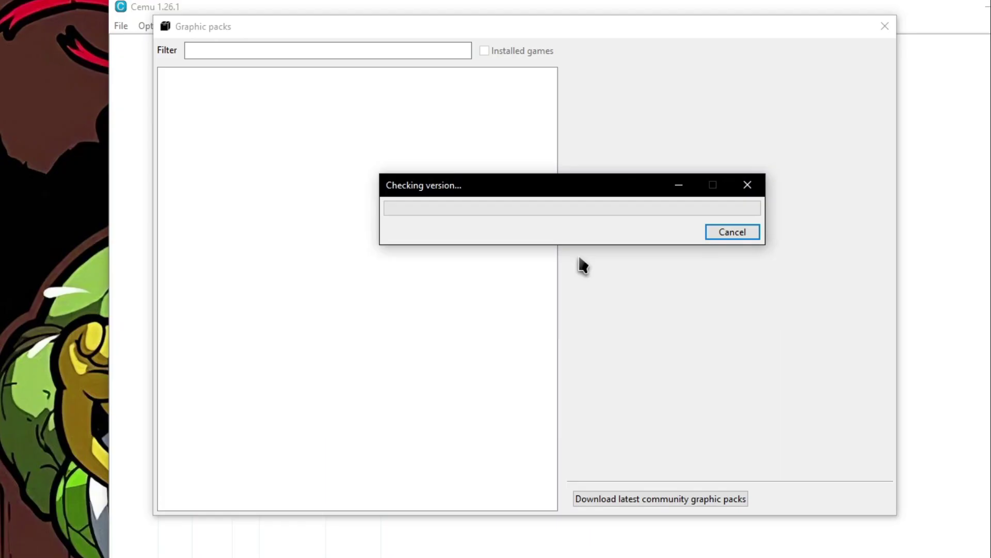
left_click_drag(488, 176, 462, 180)
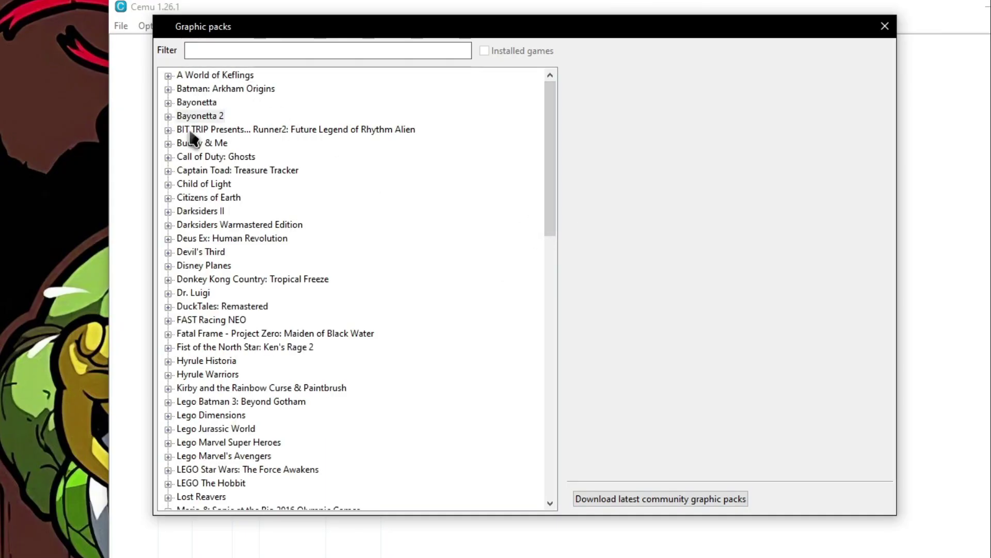
Look through the downloaded graphic packs, including the mods offered for Batman: Arkham Origins
left_click(168, 89)
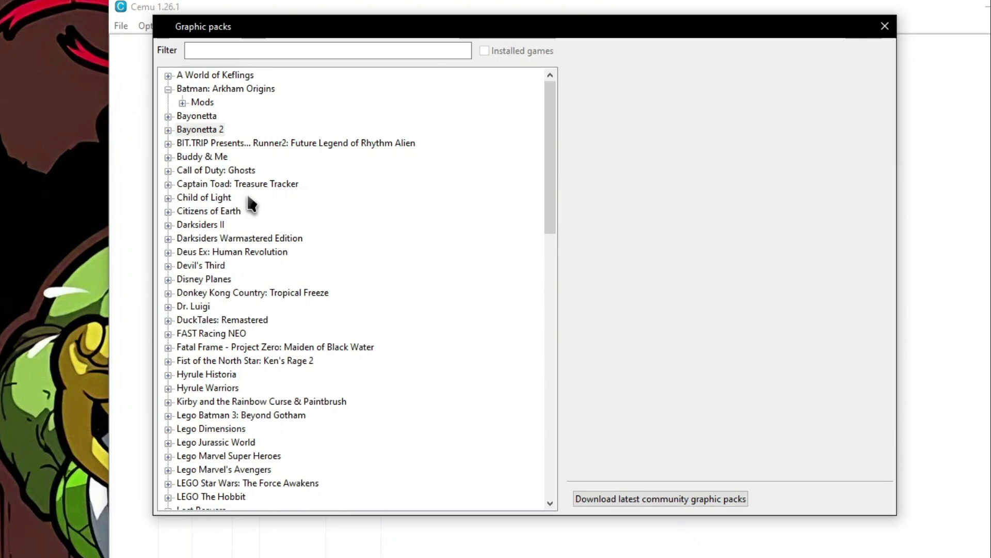
left_click(183, 104)
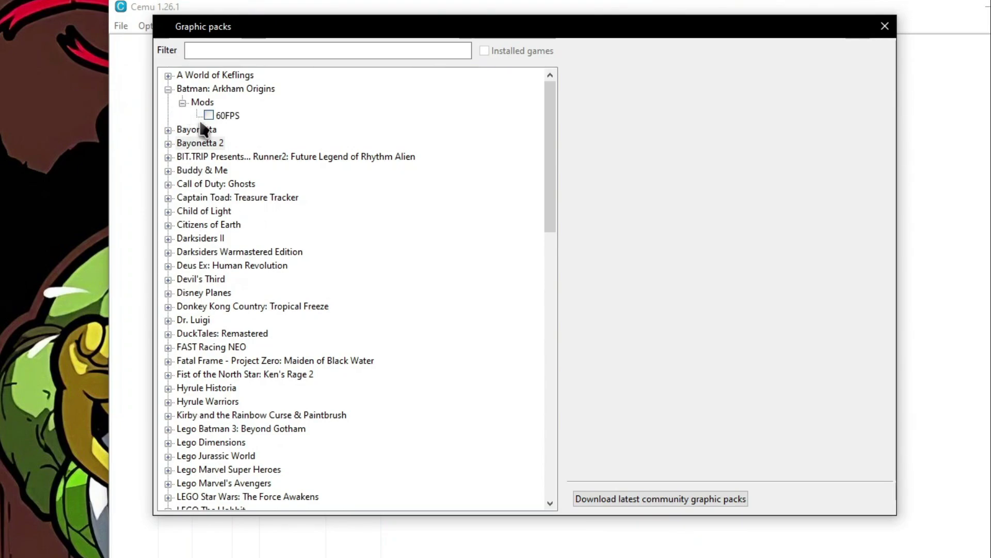
left_click(168, 89)
scroll(258, 202, "down", 5)
scroll(263, 207, "up", 2)
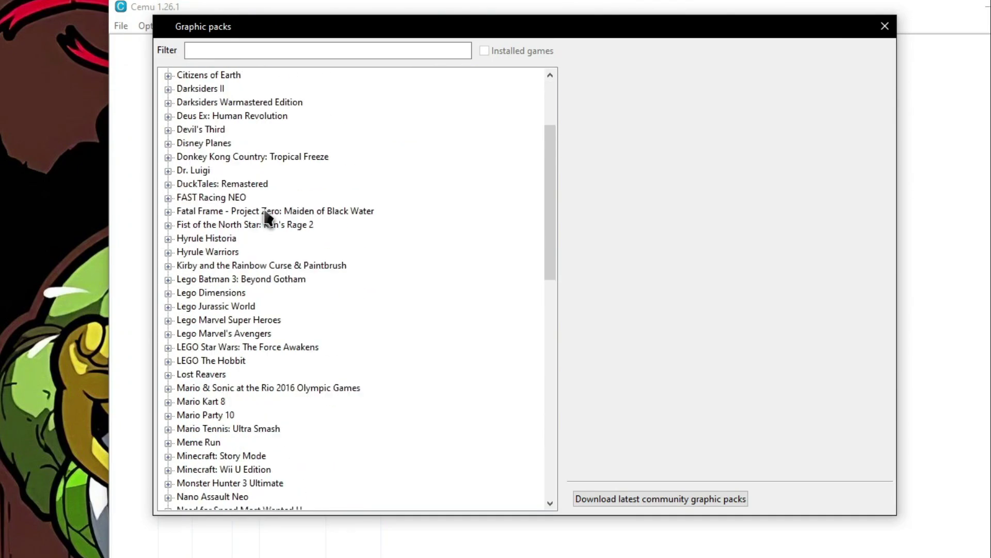
Enable the Resolution and Shadow Resolution graphics packs for Super Mario 3D World and close the graphic packs manager
left_click(167, 171)
scroll(217, 227, "down", 15)
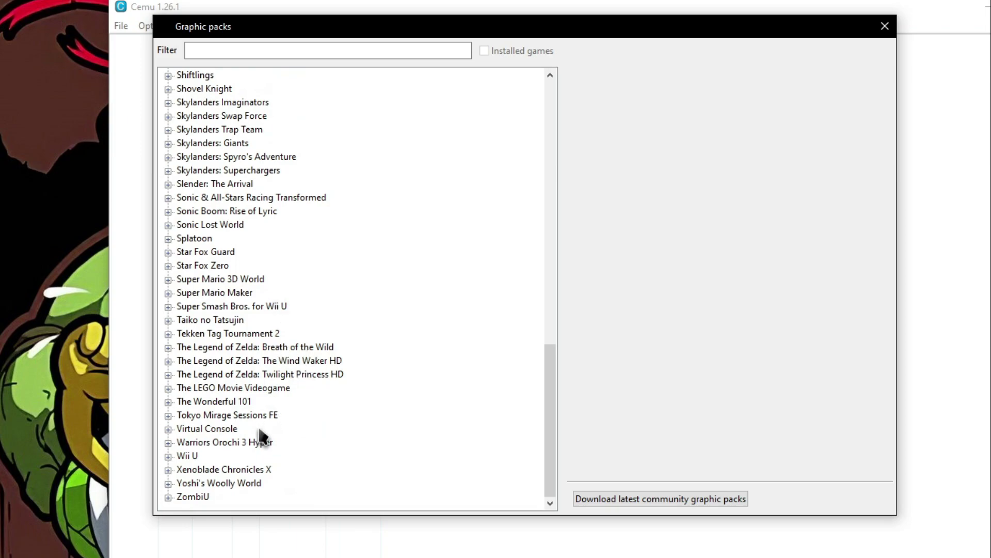
scroll(266, 434, "up", 1)
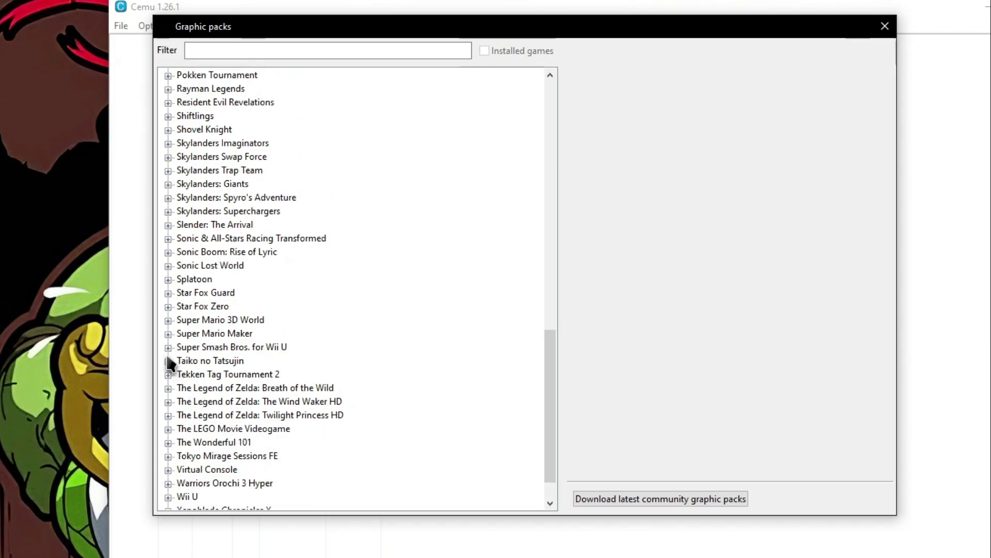
left_click(169, 320)
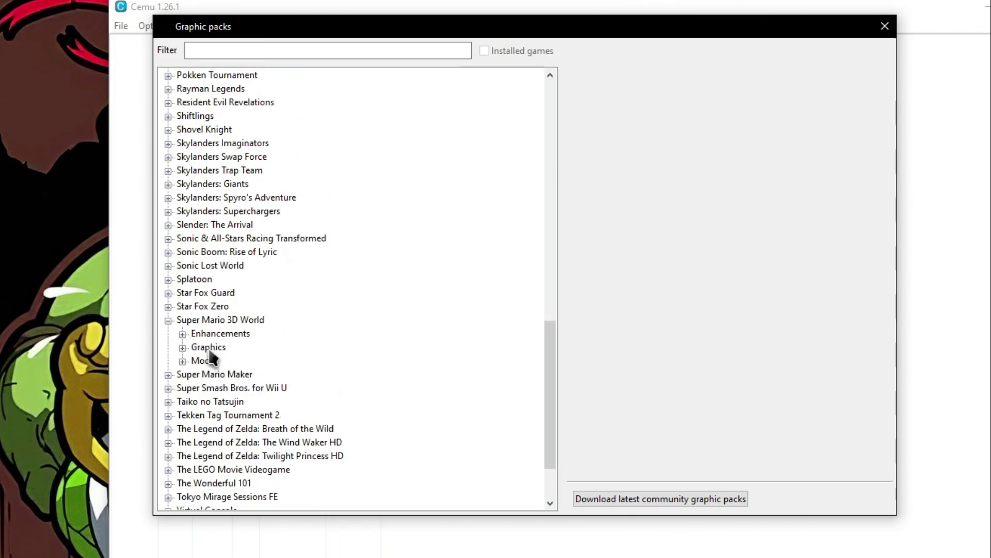
left_click(182, 347)
left_click(209, 361)
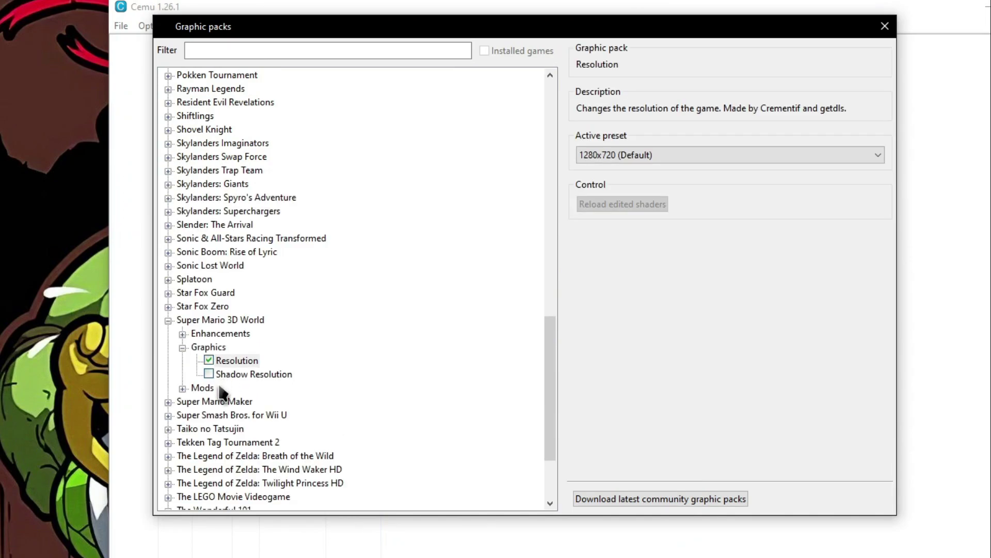
left_click(211, 376)
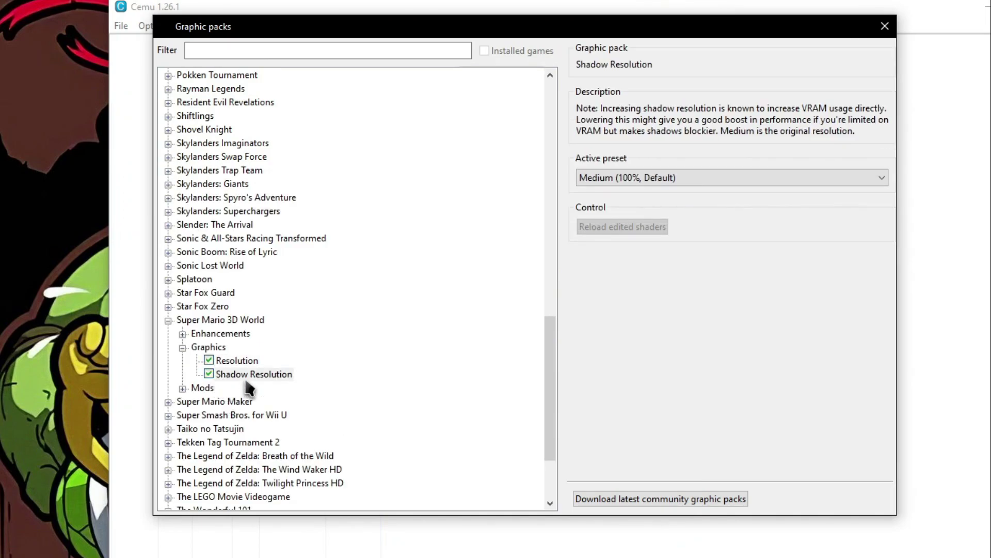
left_click(213, 360)
left_click(183, 347)
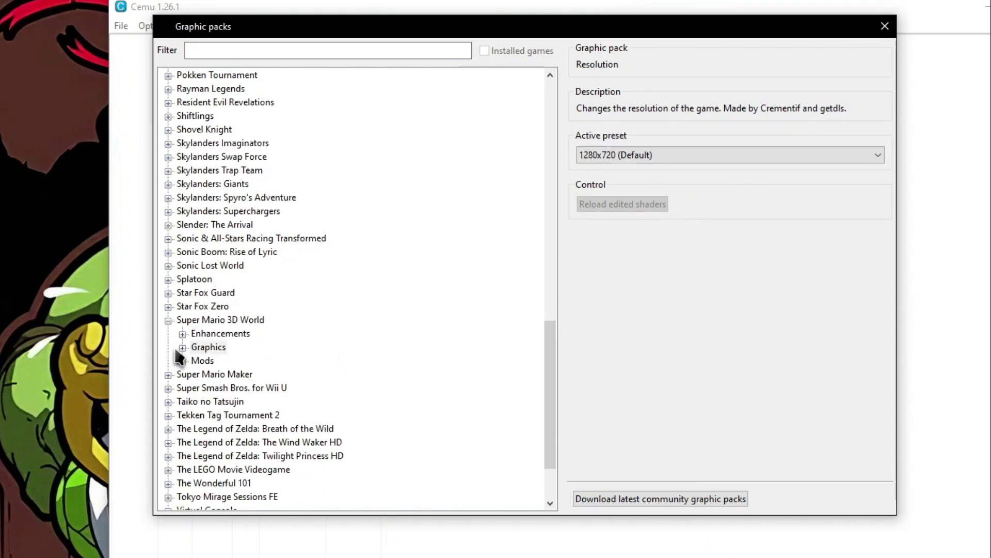
left_click(168, 321)
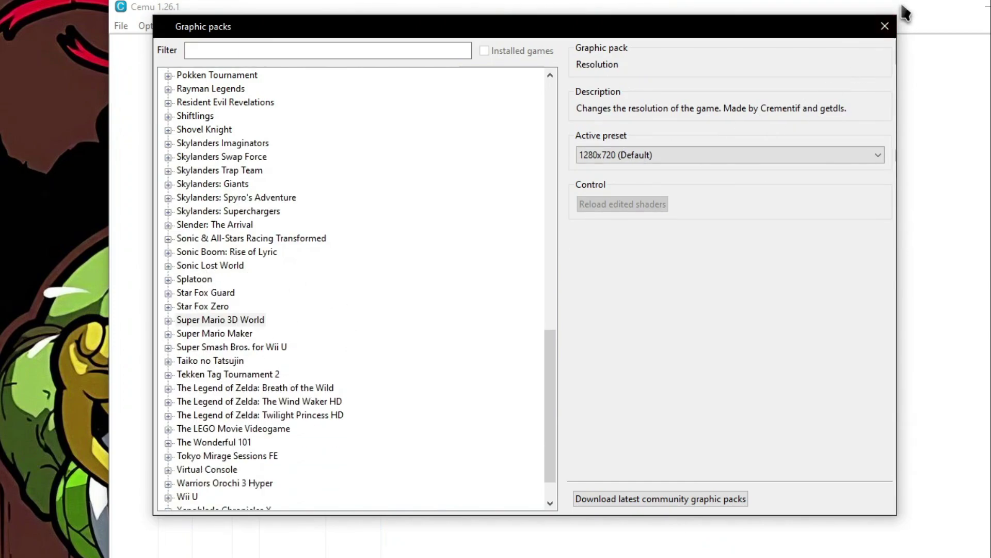
left_click(884, 26)
left_click(155, 25)
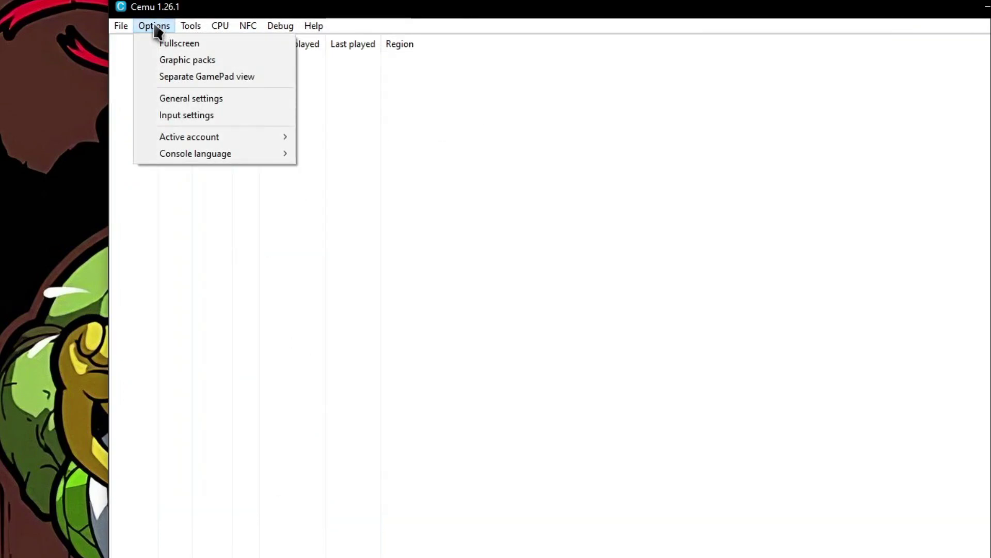
mouse_move(192, 27)
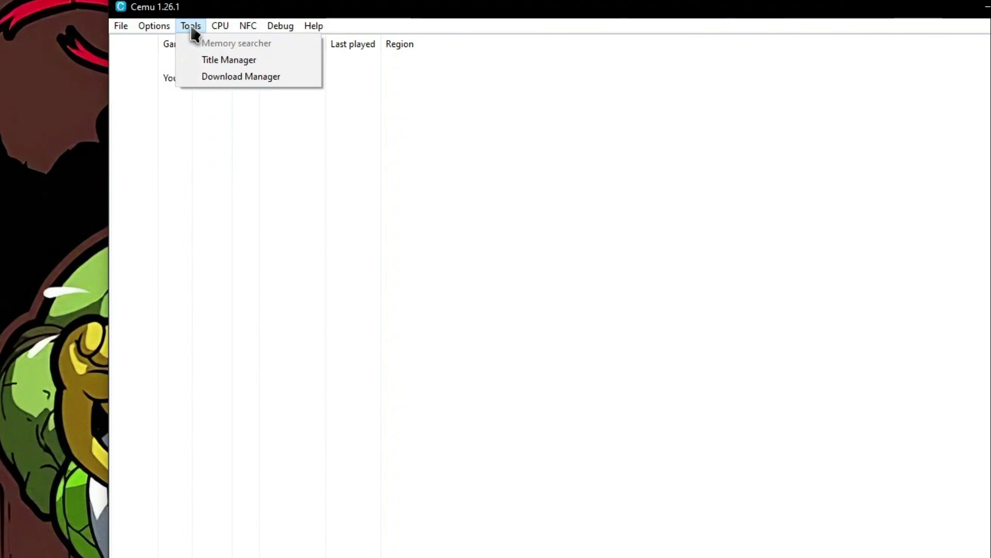
mouse_move(132, 27)
left_click(139, 43)
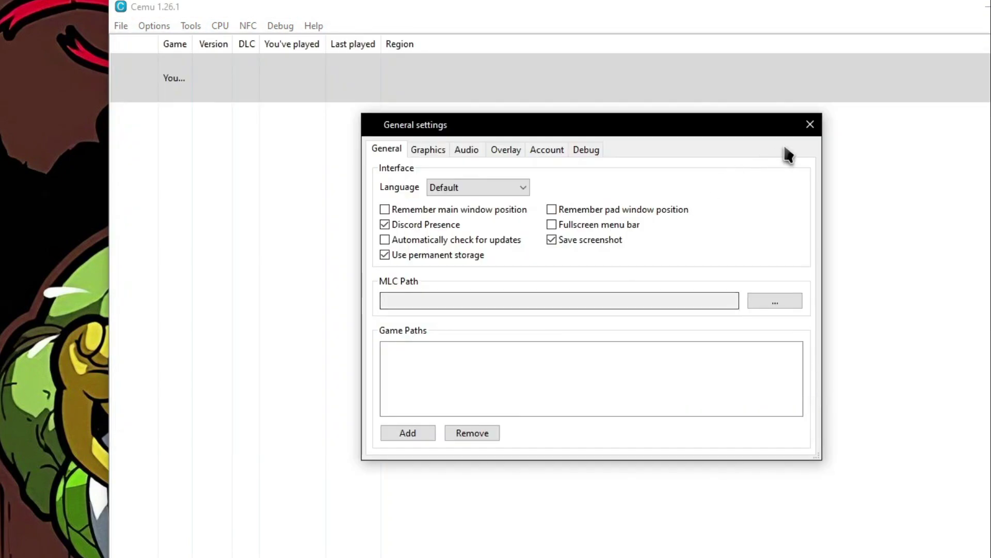
left_click(810, 125)
left_click_drag(508, 24, 514, 2)
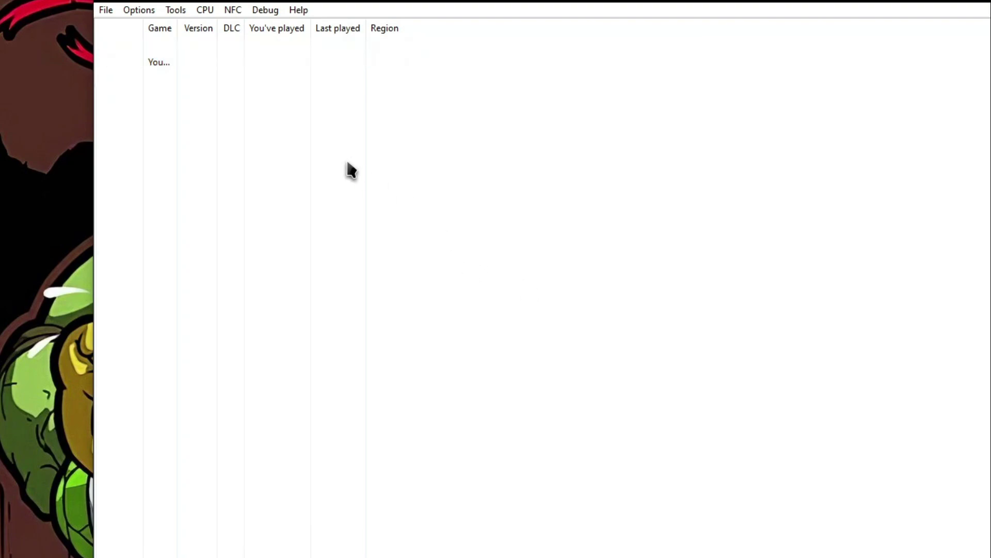
right_click(360, 161)
left_click(431, 169)
double_click(157, 60)
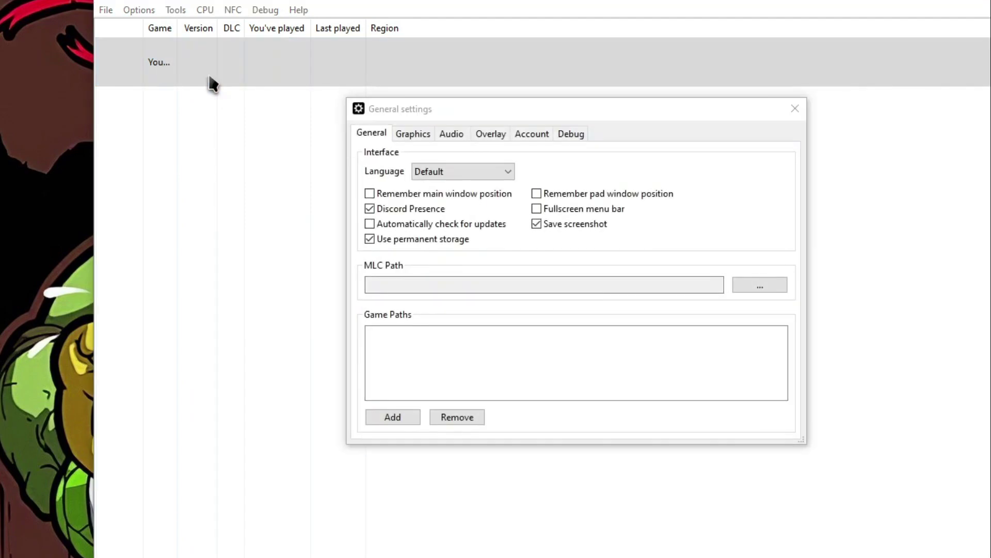
left_click(795, 109)
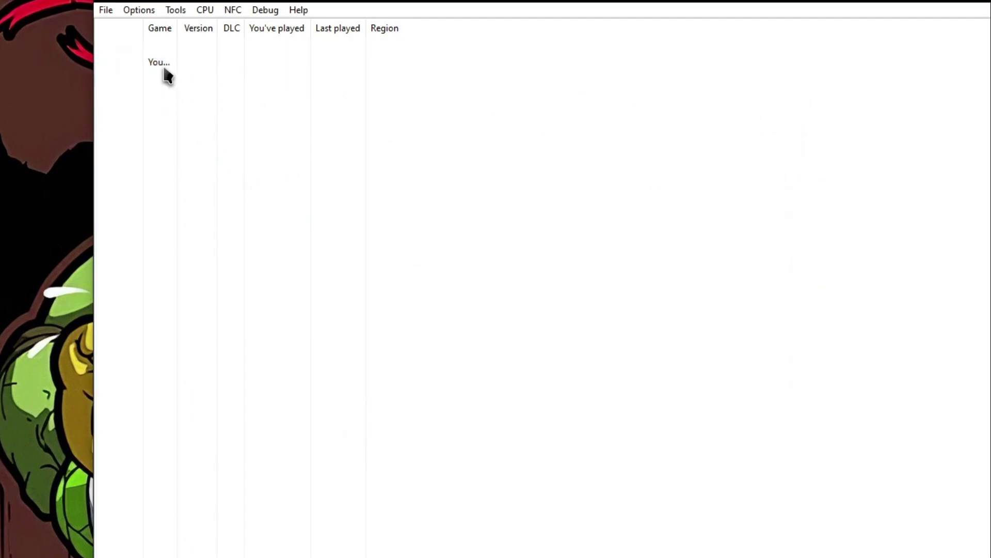
Widen the game list's Game column so the hint is readable and open the general settings
left_click_drag(177, 23, 425, 73)
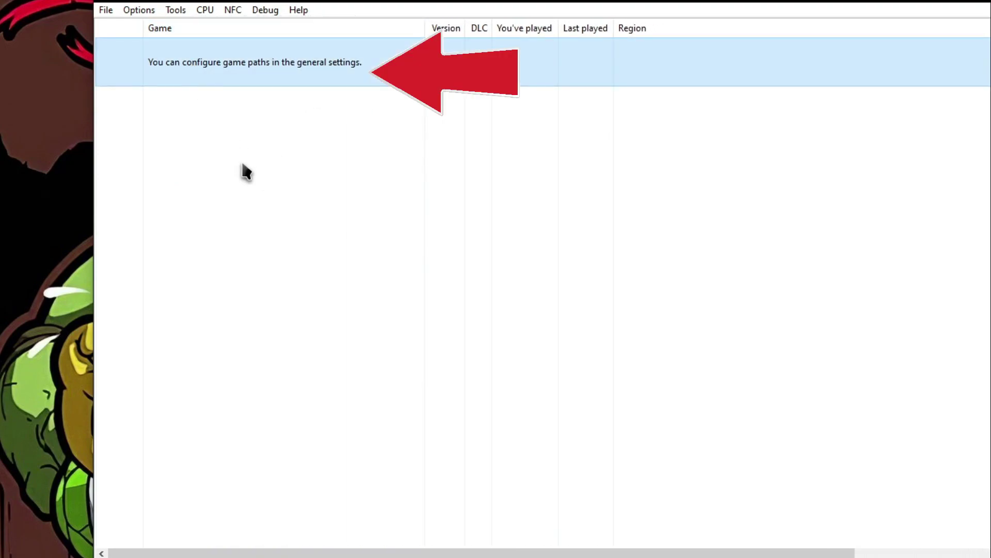
double_click(246, 64)
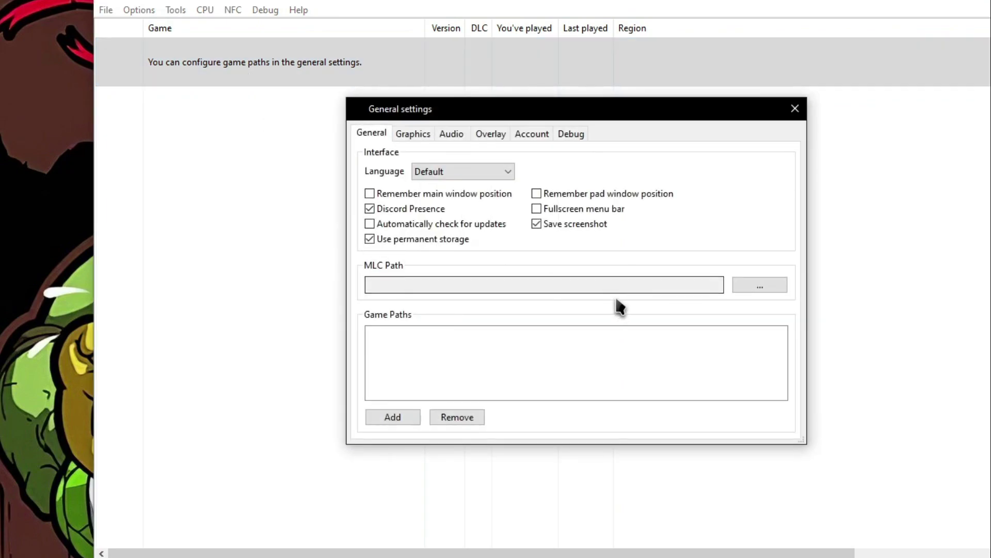
left_click(766, 285)
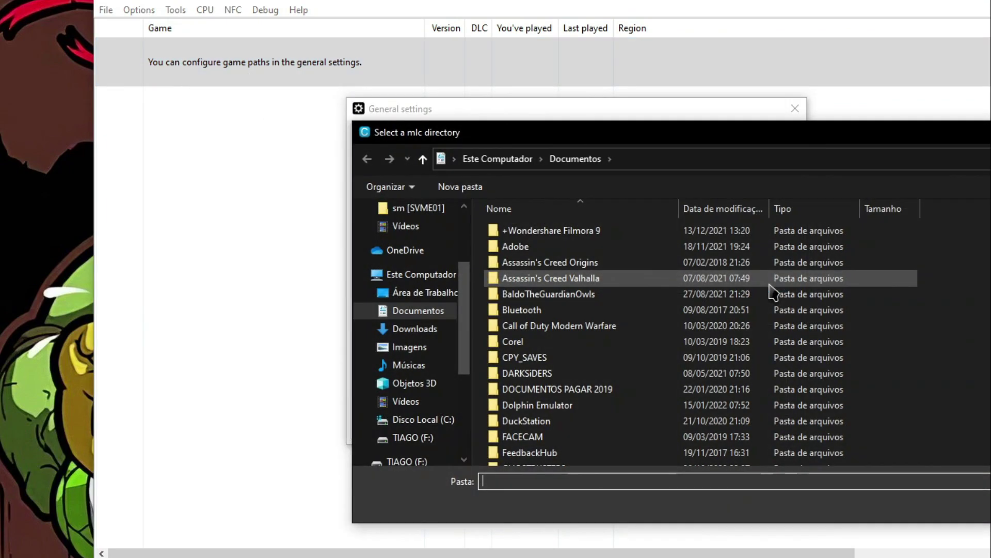
key("Escape")
Start adding a game path and search drive C: and the DADOS\PC folder on drive F: for the Wii U ROM folder
left_click(400, 418)
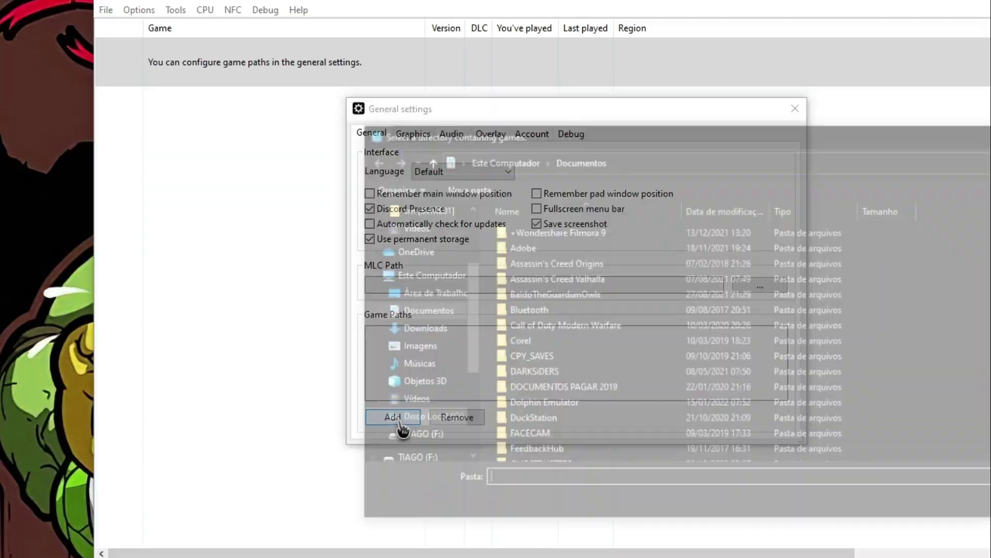
scroll(212, 437, "down", 3)
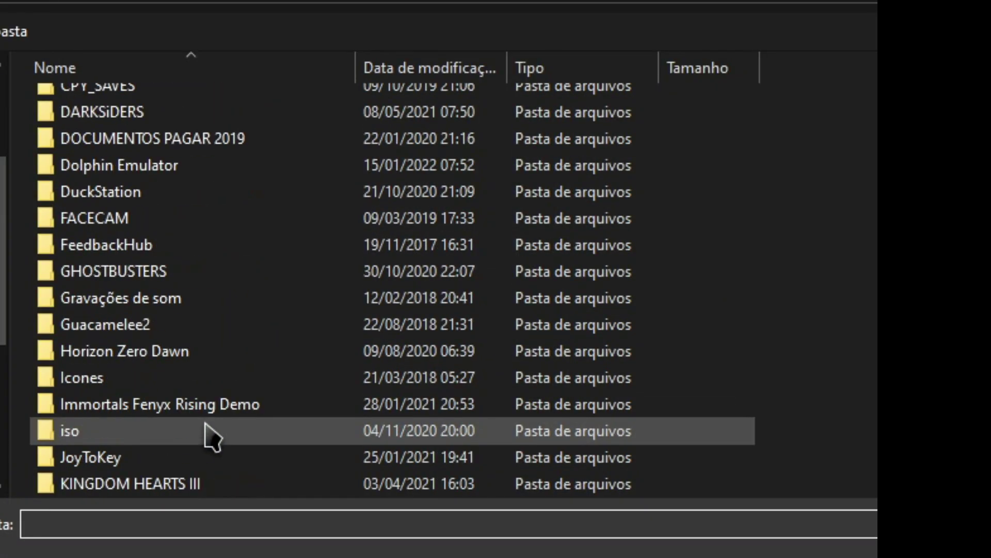
scroll(212, 436, "down", 4)
left_click(2, 289)
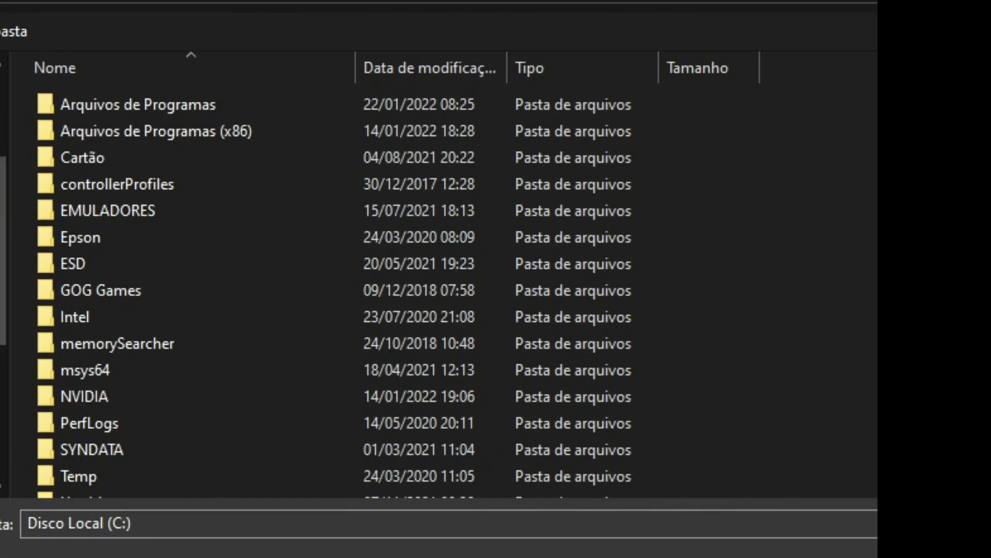
scroll(225, 412, "down", 1)
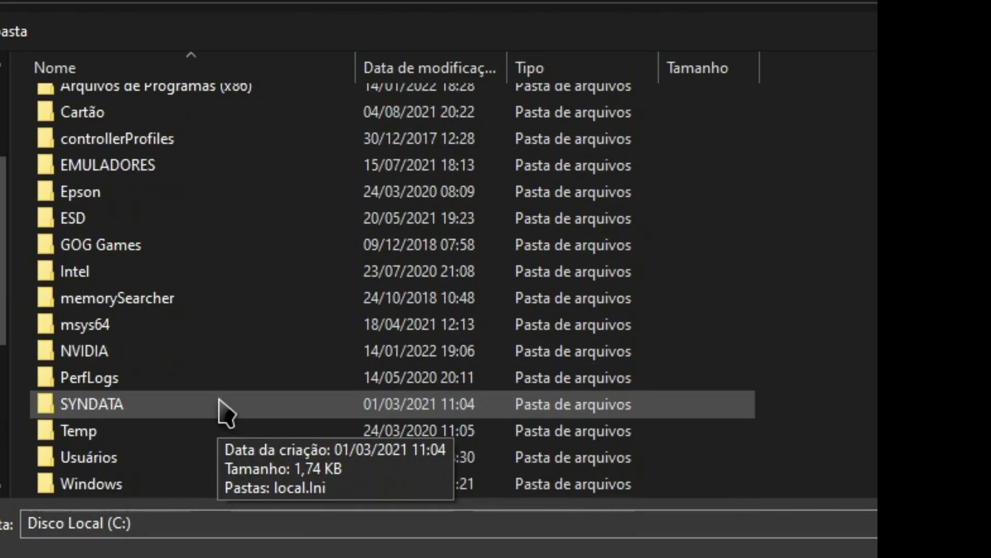
left_click(2, 269)
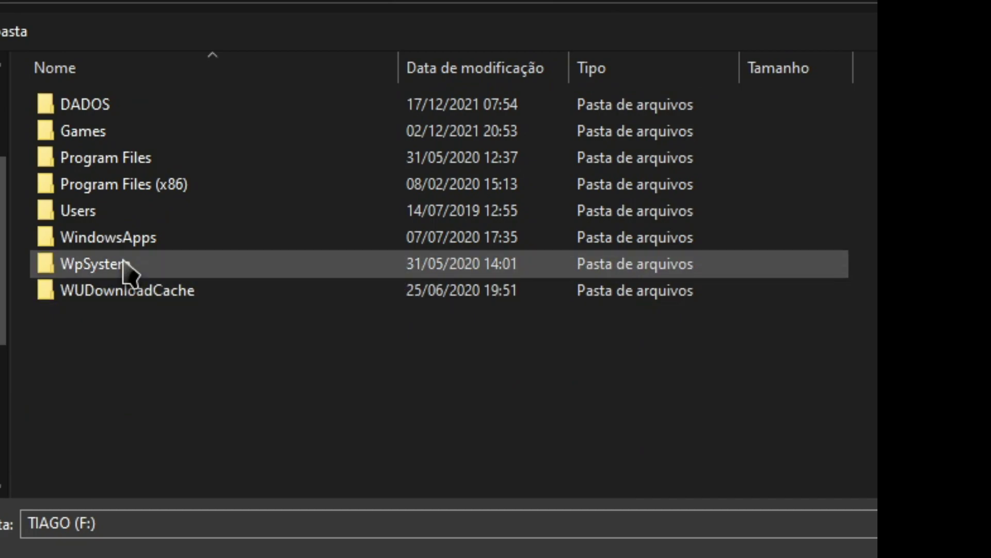
double_click(100, 111)
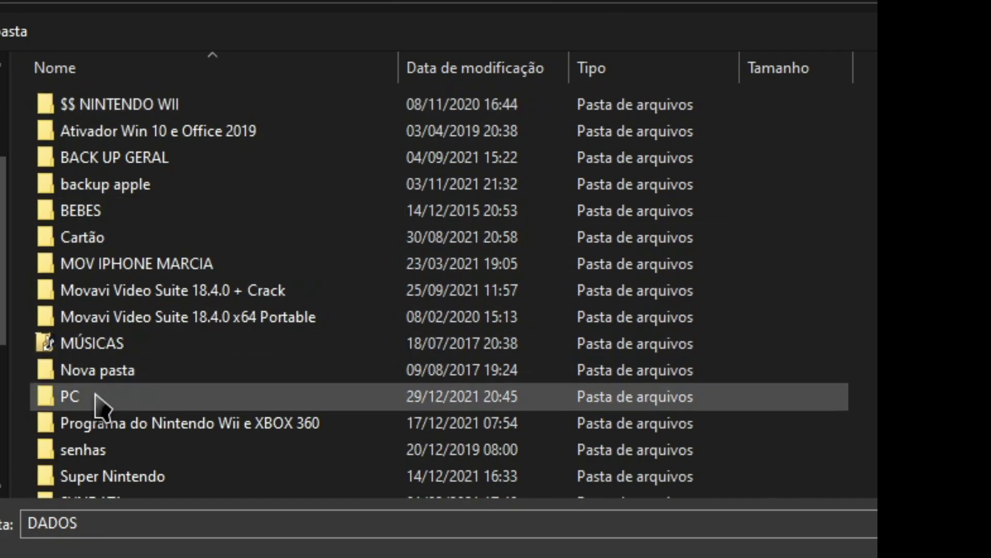
double_click(100, 402)
left_click(133, 326)
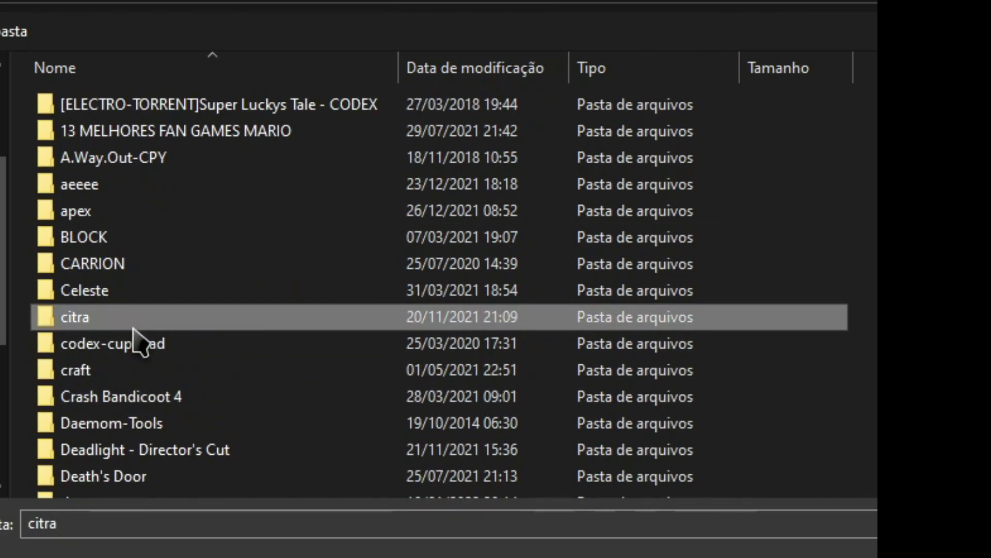
key("w")
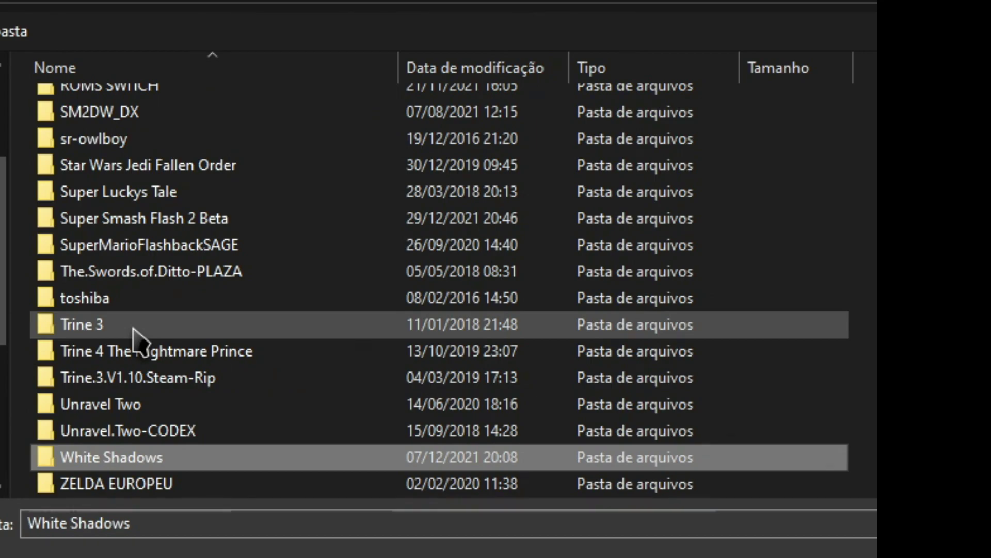
mouse_move(256, 355)
scroll(273, 377, "up", 3)
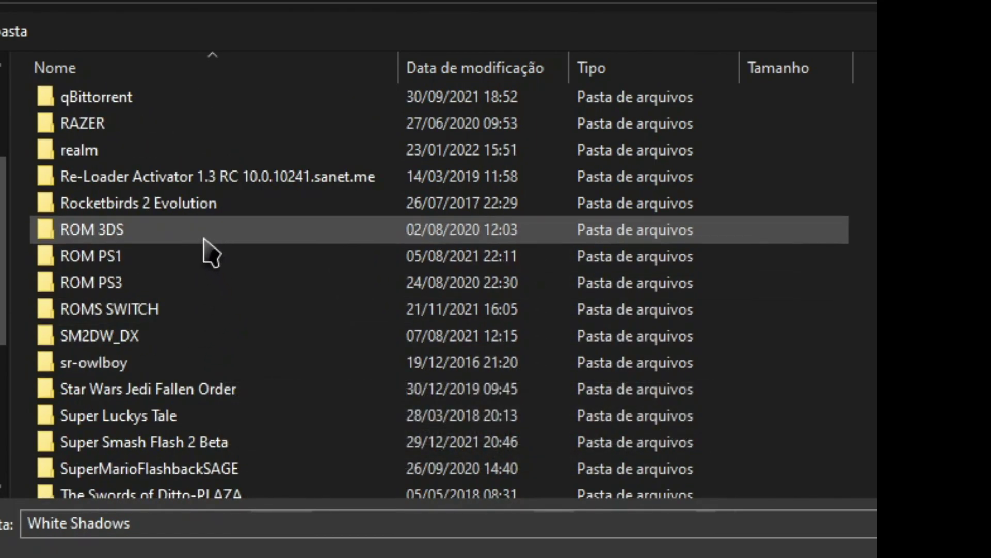
left_click(183, 310)
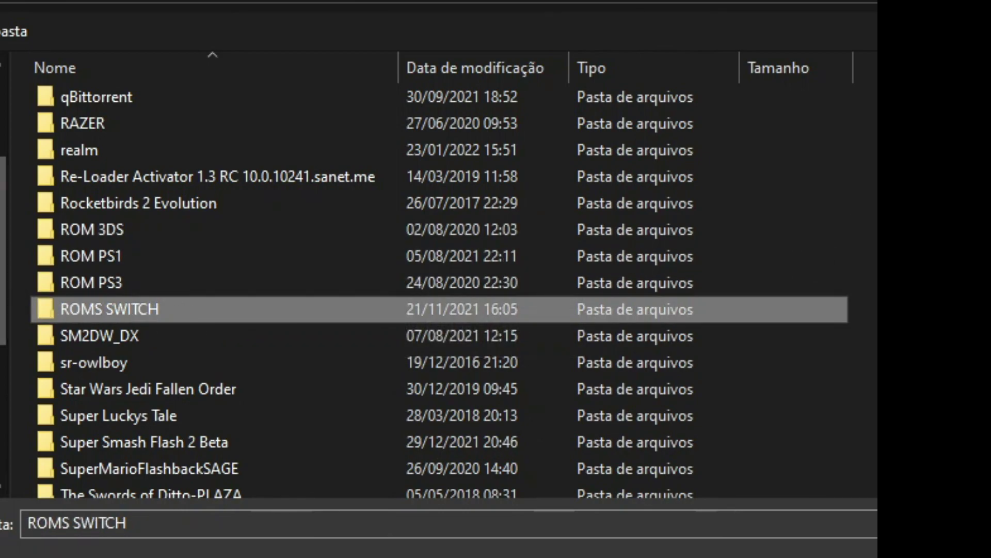
Add the folder C:\EMULADORES\ROM WII U as a game path and close the general settings
key("BackSpace")
double_click(166, 394)
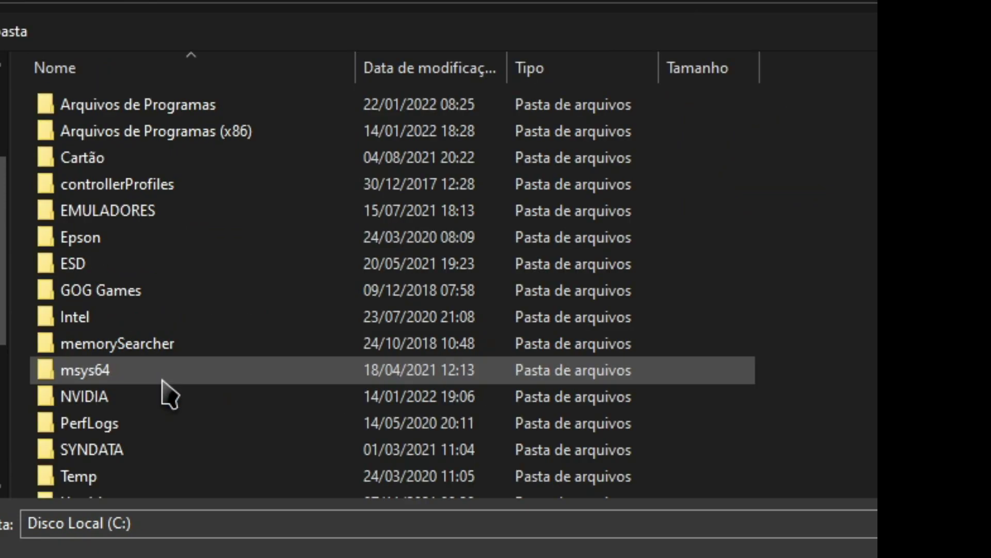
double_click(140, 80)
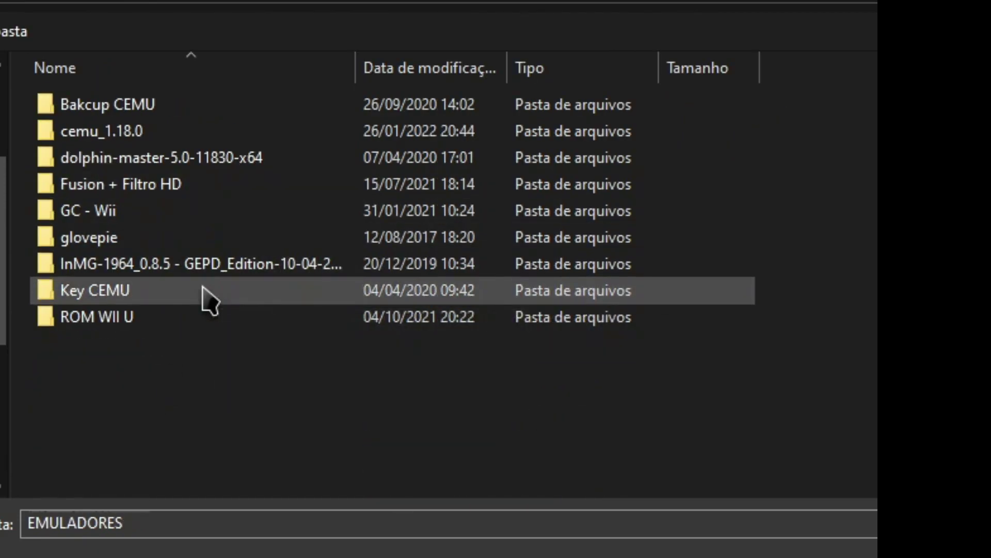
double_click(181, 318)
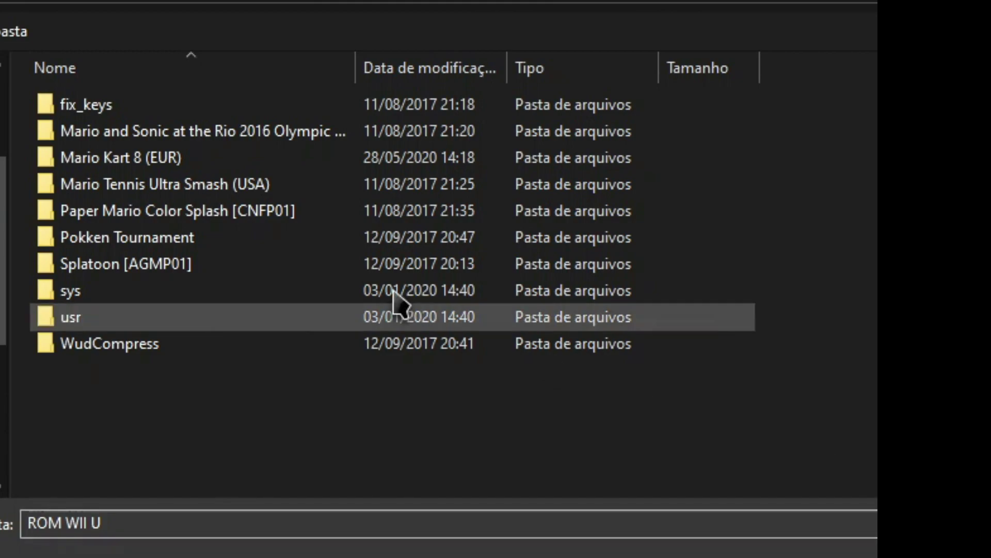
key("alt+Up")
left_click(117, 323)
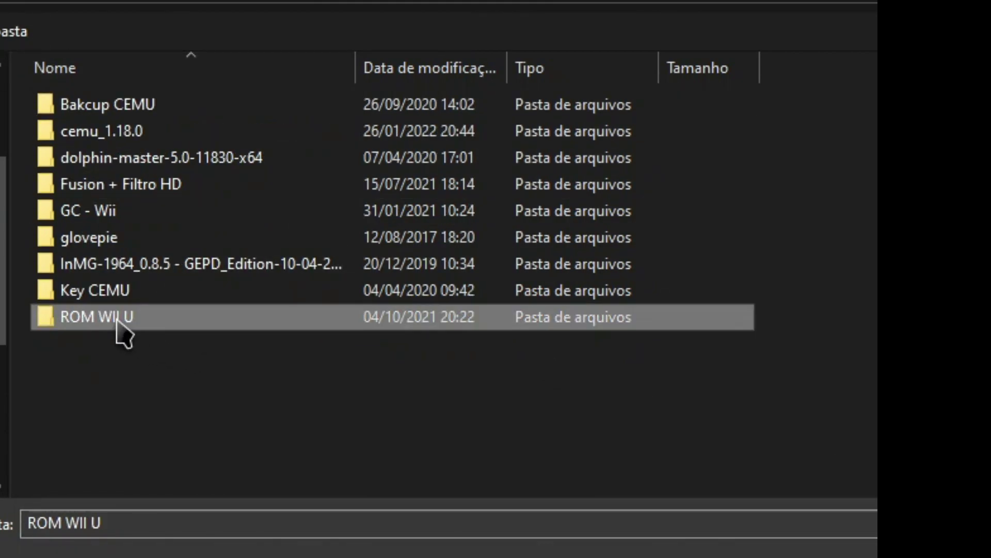
left_click(764, 555)
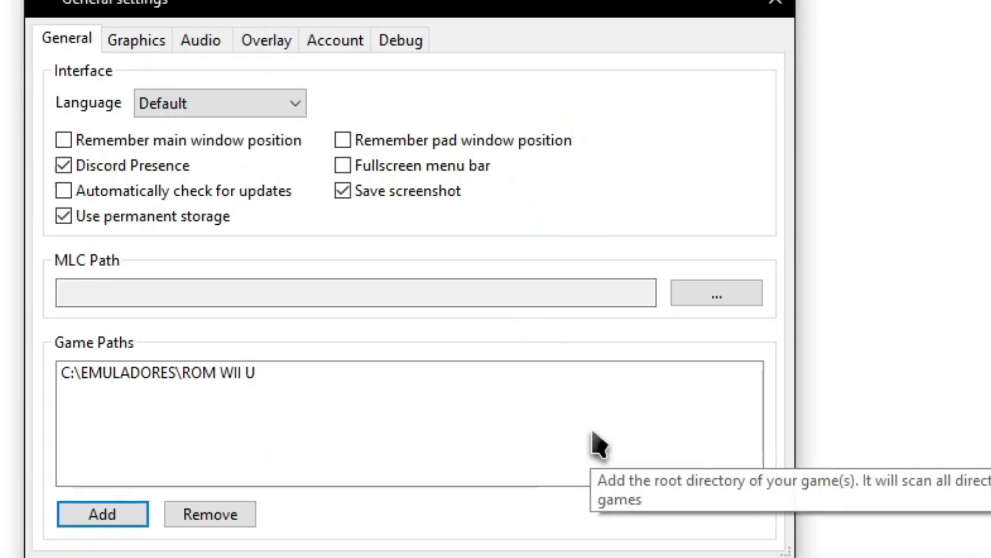
left_click(789, 8)
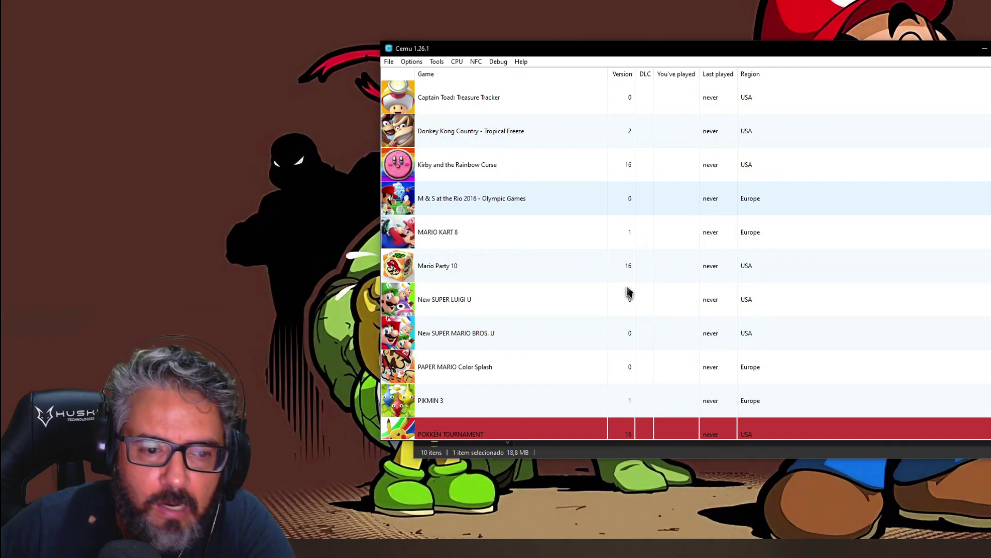
Look through the game list loaded from the ROM folder and select Donkey Kong Country - Tropical Freeze
scroll(628, 291, "down", 2)
scroll(628, 291, "up", 3)
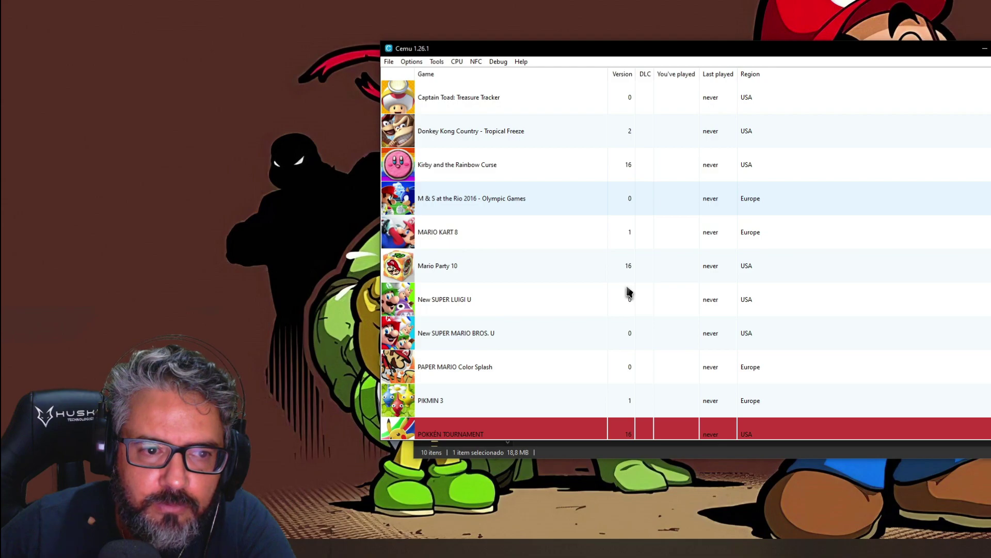
scroll(629, 293, "down", 3)
scroll(629, 293, "up", 3)
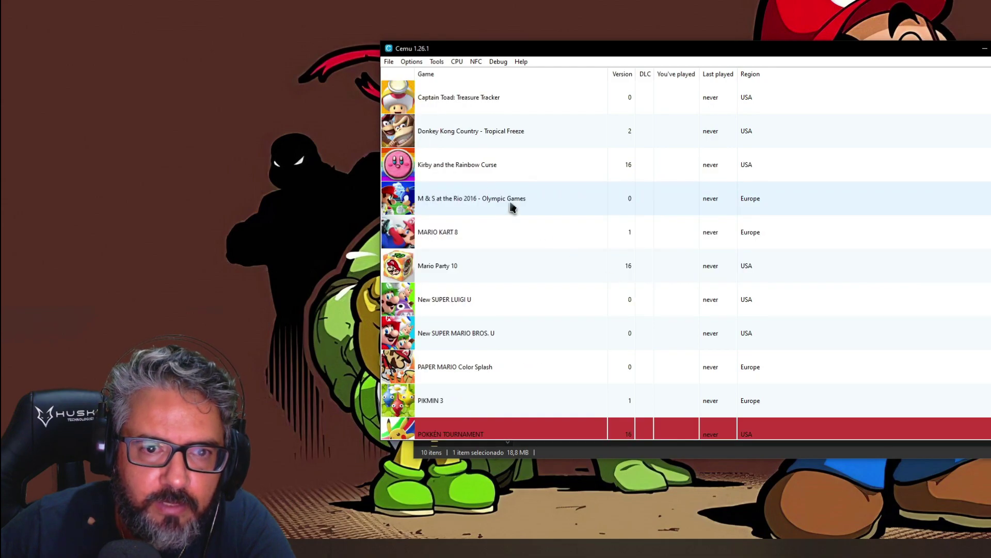
left_click(472, 137)
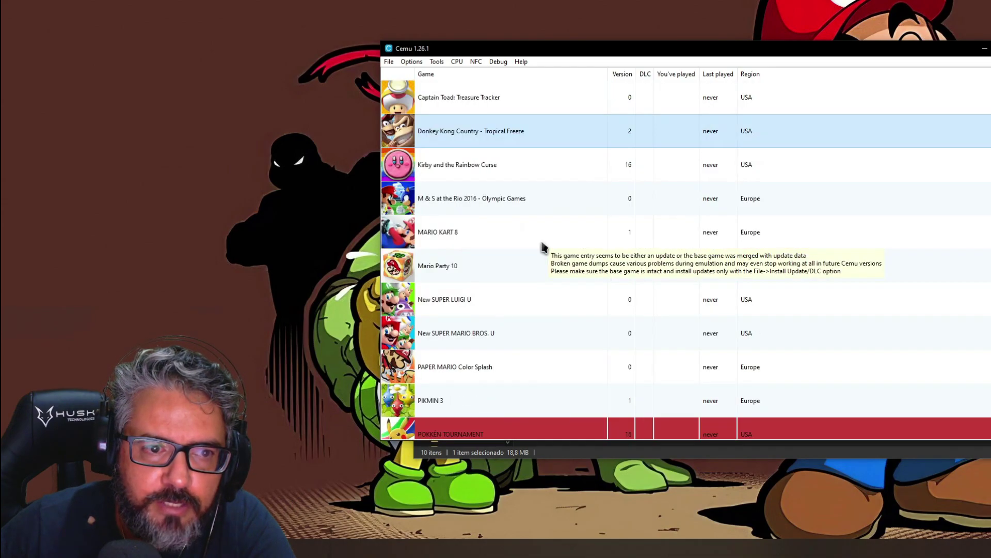
scroll(542, 248, "down", 3)
scroll(519, 241, "up", 3)
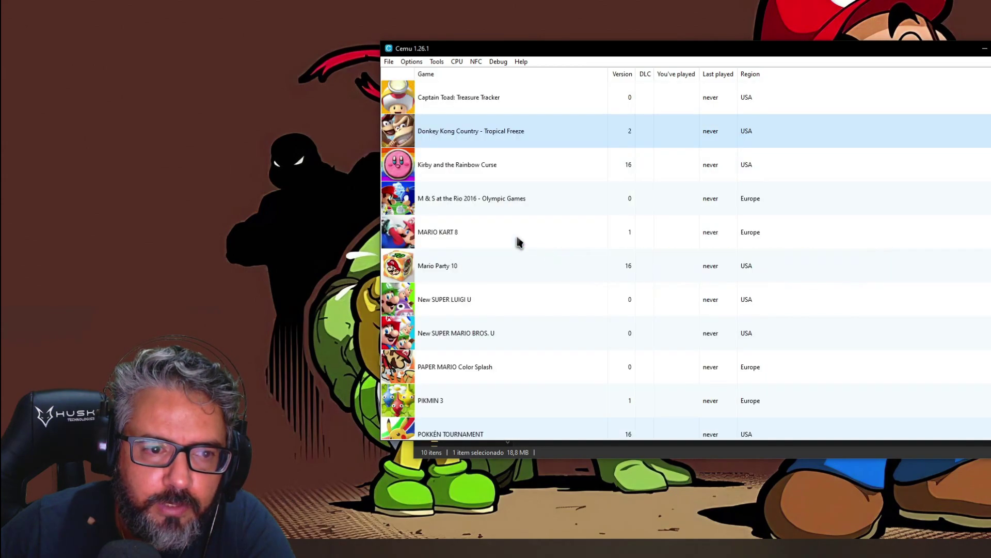
Launch Donkey Kong Country - Tropical Freeze and start a new game in the first save slot
double_click(461, 129)
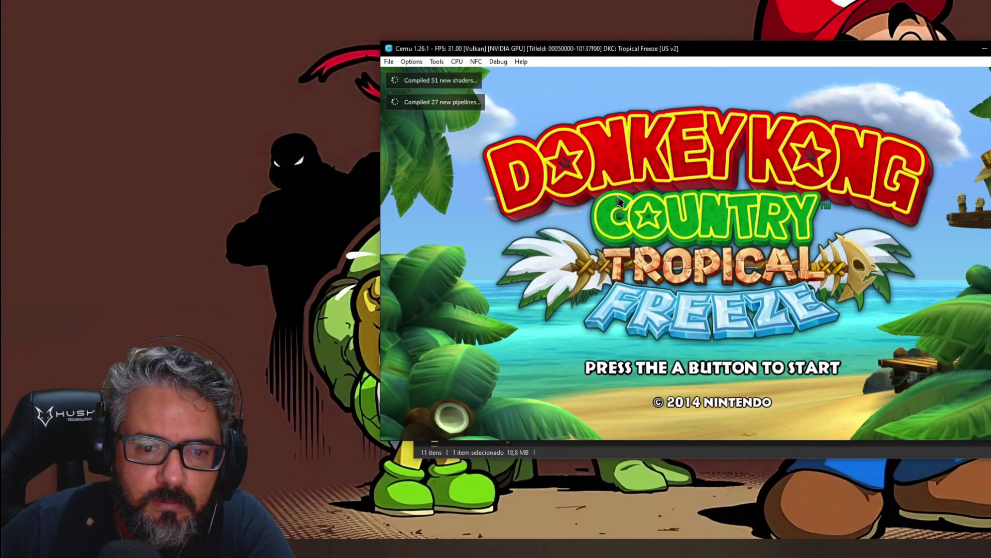
key("Return")
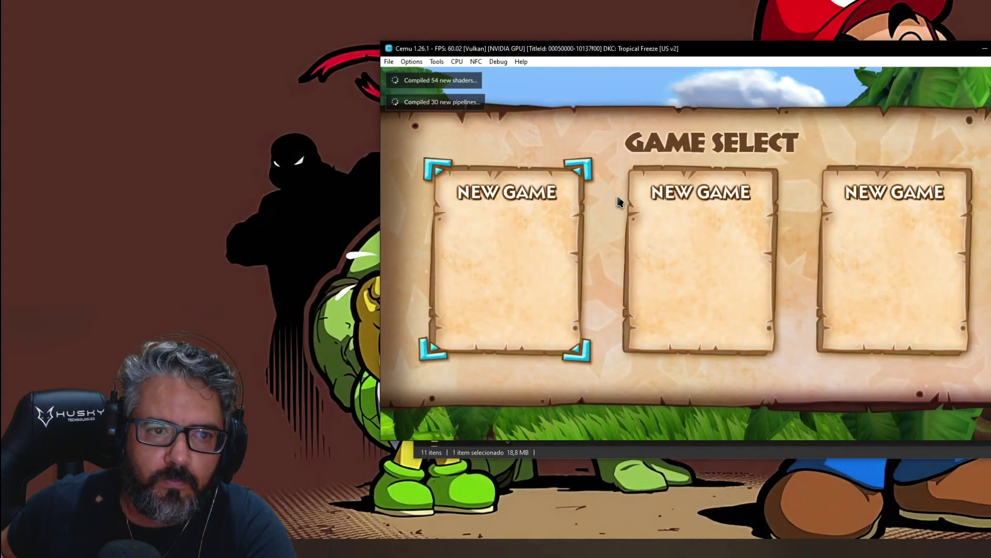
key("Return")
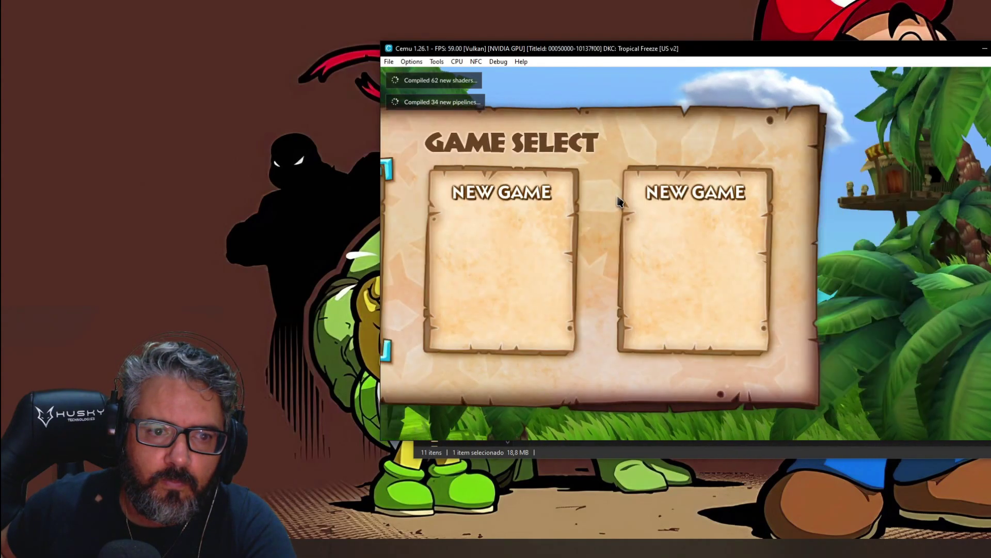
key("Return")
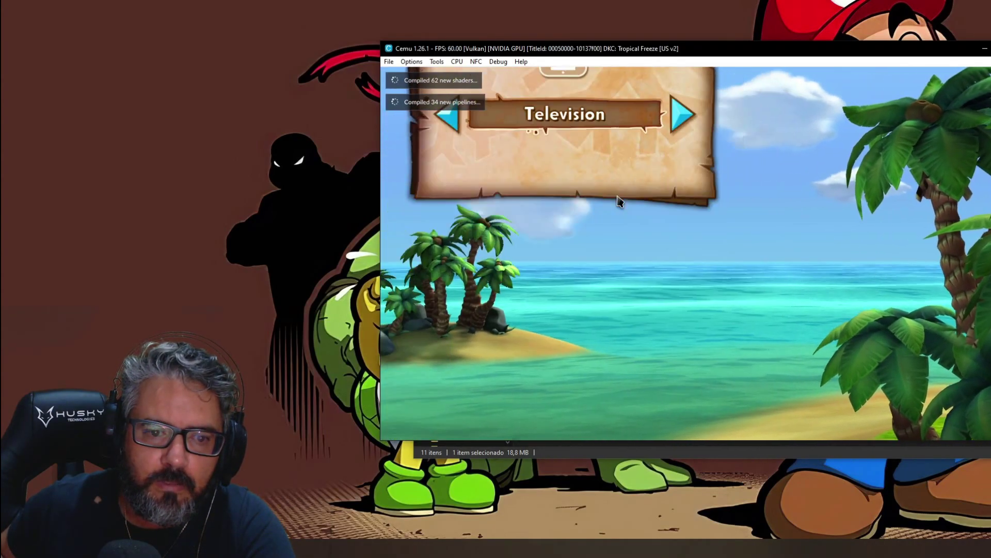